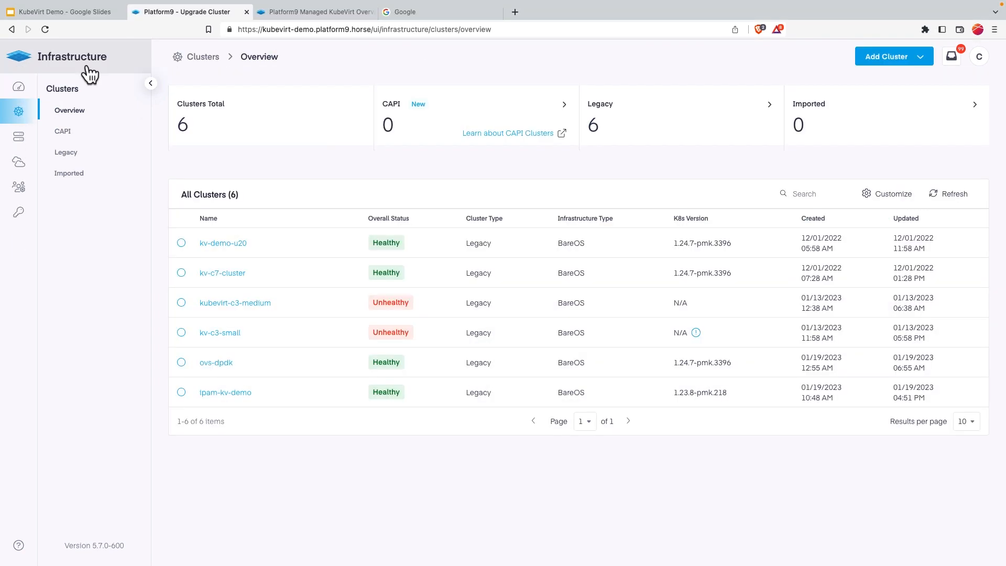
Step: Open the details of kv-c7-cluster from the legacy clusters list
{"action": "left_click", "coordinate": [88, 68]}
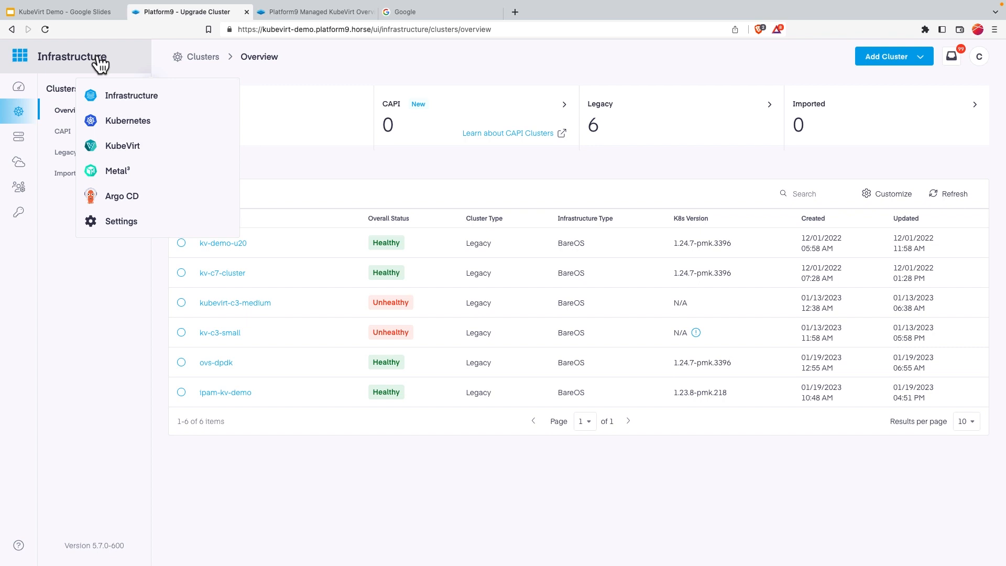
{"action": "left_click", "coordinate": [30, 117]}
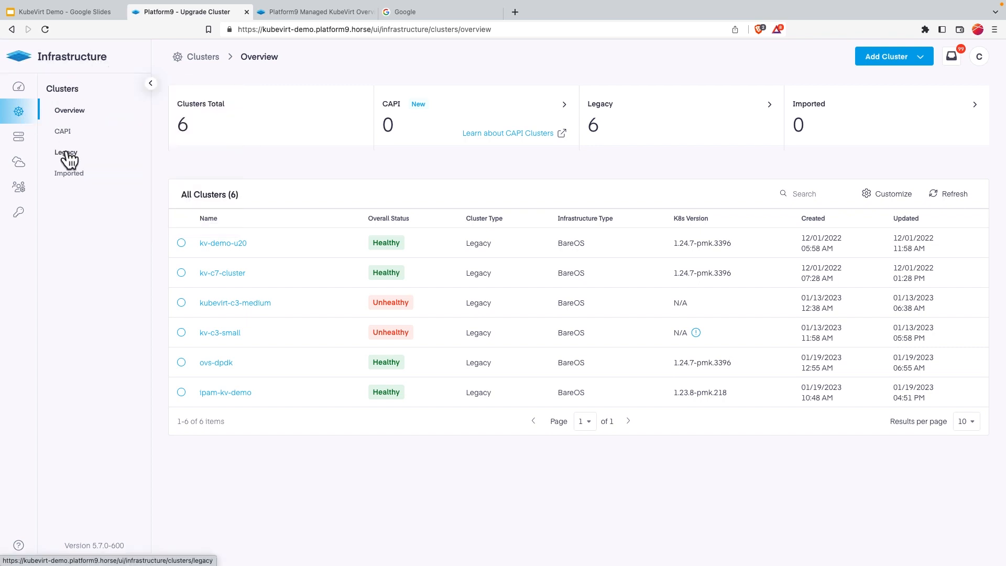
{"action": "left_click", "coordinate": [181, 272]}
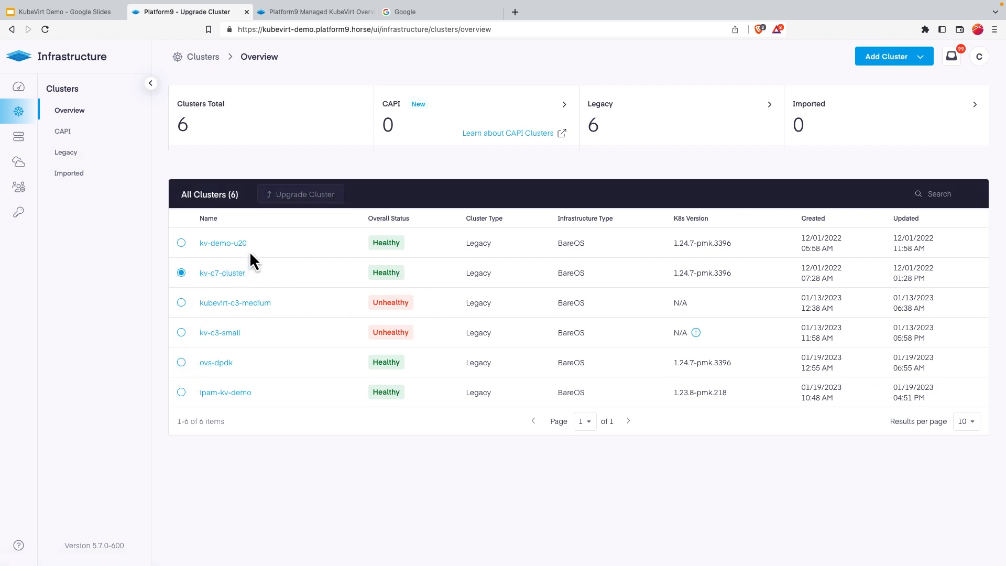
{"action": "left_click", "coordinate": [64, 153]}
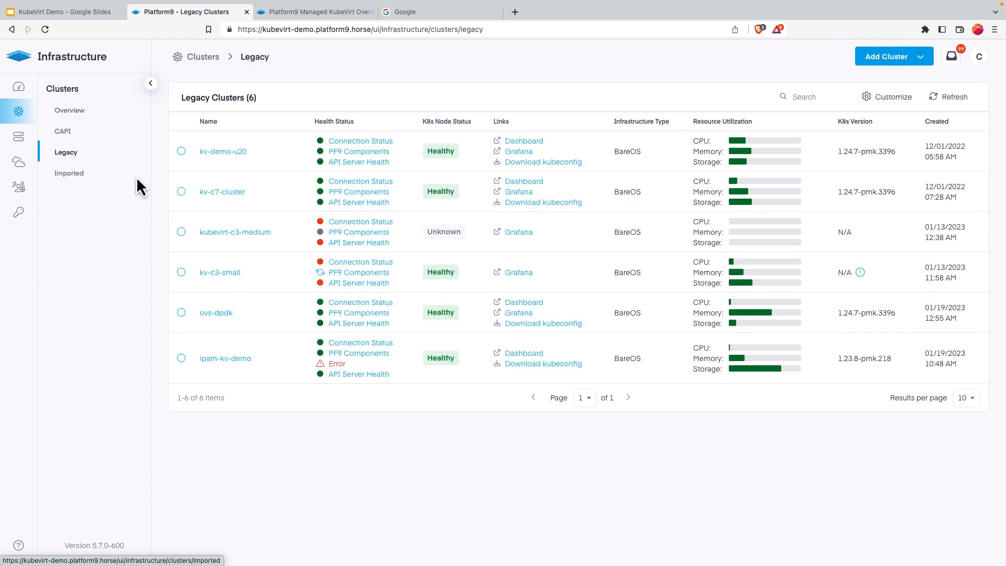
{"action": "left_click", "coordinate": [181, 192]}
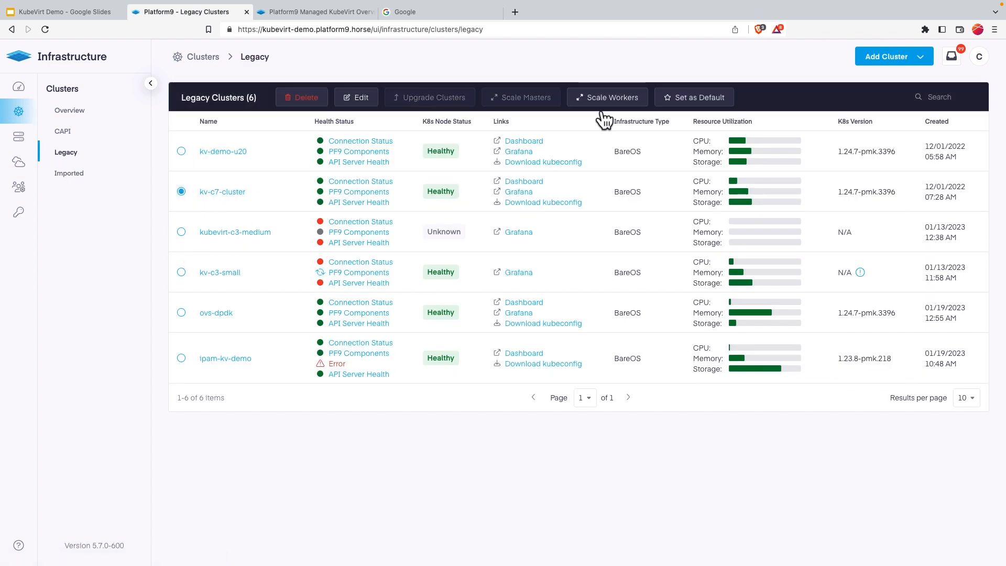
{"action": "left_click", "coordinate": [219, 194]}
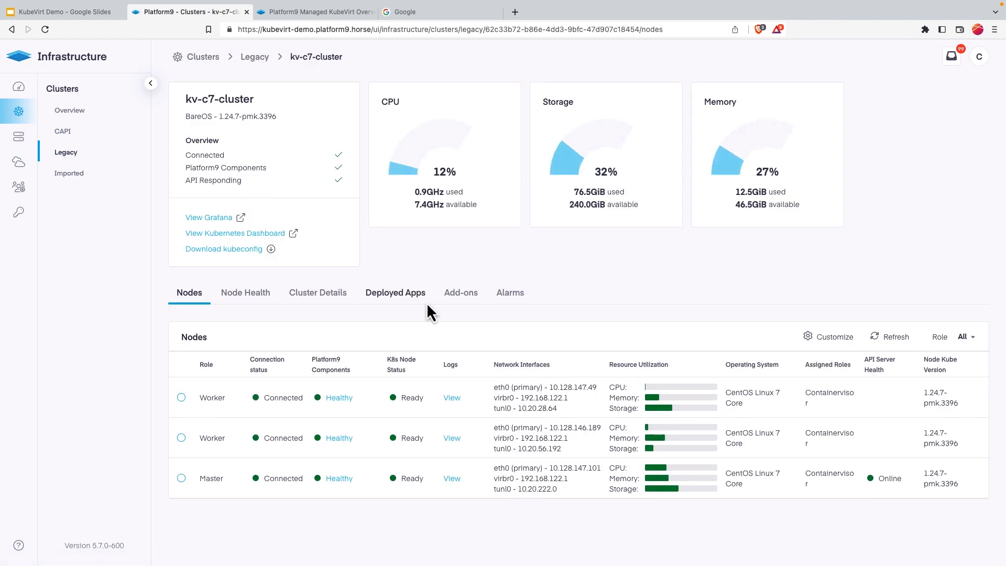
Step: Open the add-ons of kv-c7-cluster for editing and review the non-configurable ones, including Kubevirt and Luigi
{"action": "left_click", "coordinate": [462, 295]}
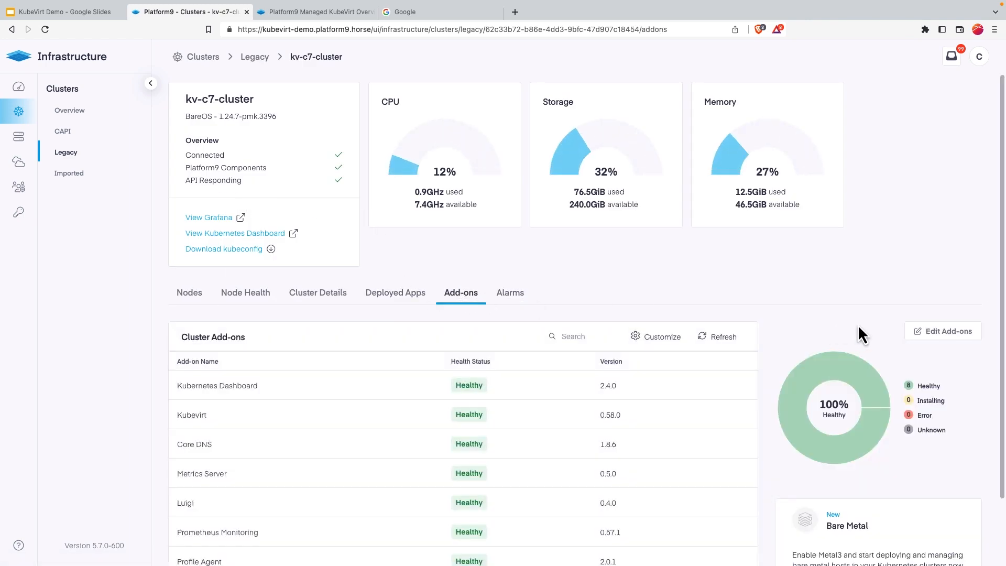
{"action": "left_click", "coordinate": [932, 333]}
{"action": "scroll", "coordinate": [743, 357], "scroll_direction": "down", "scroll_amount": 2}
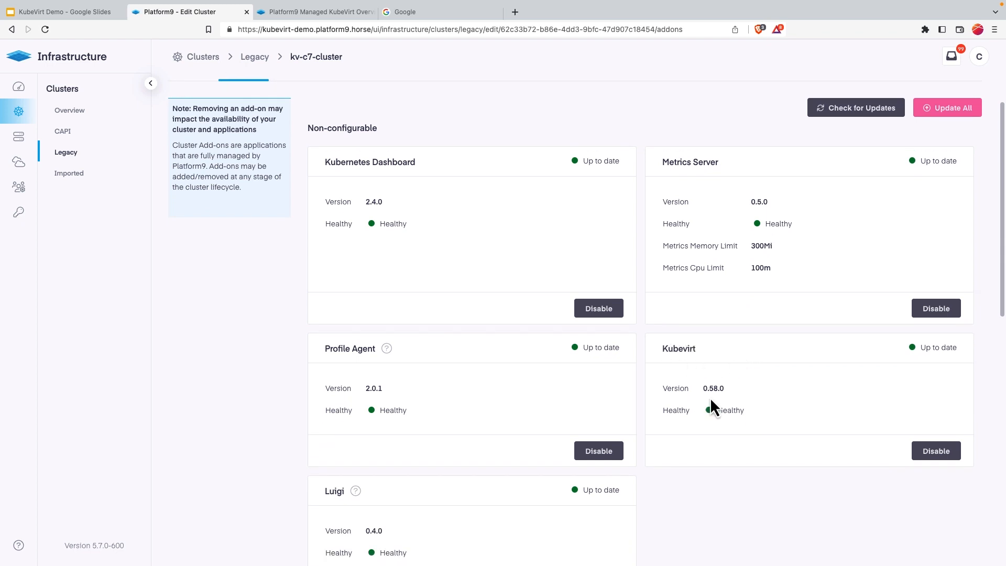
{"action": "scroll", "coordinate": [546, 388], "scroll_direction": "down", "scroll_amount": 3}
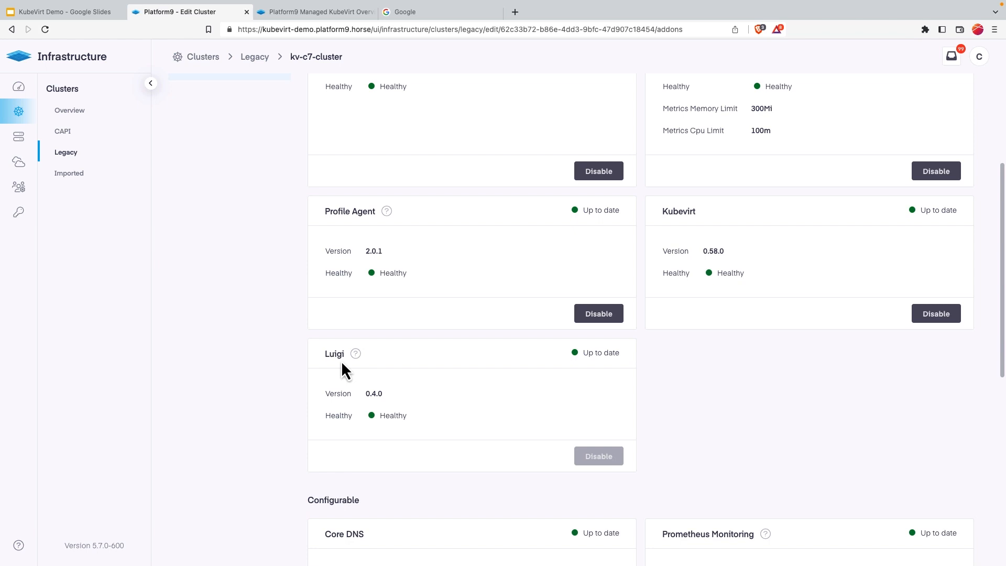
Step: Go to the KubeVirt virtual machines list and view the actions available for test-vm1
{"action": "left_click", "coordinate": [83, 64]}
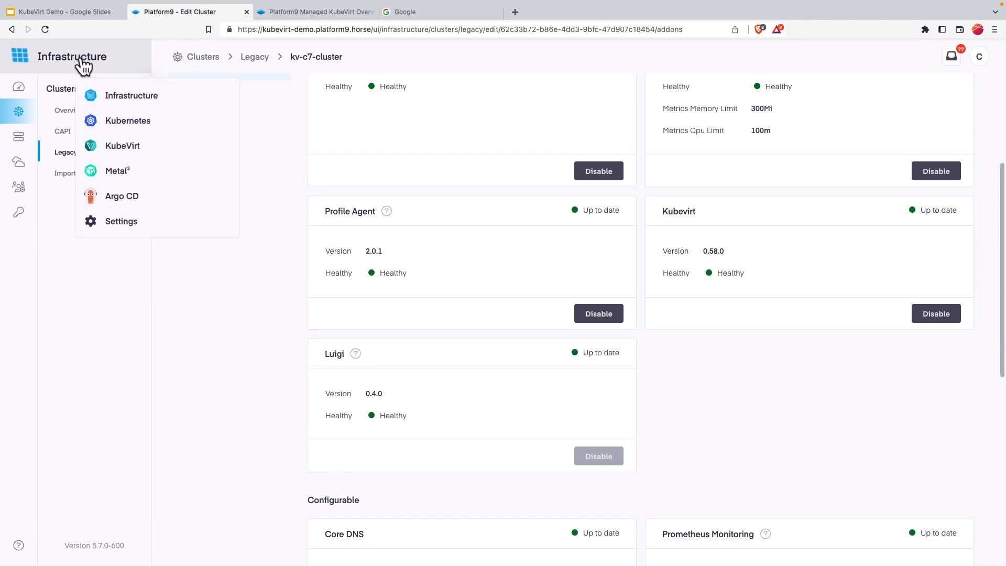
{"action": "left_click", "coordinate": [114, 152]}
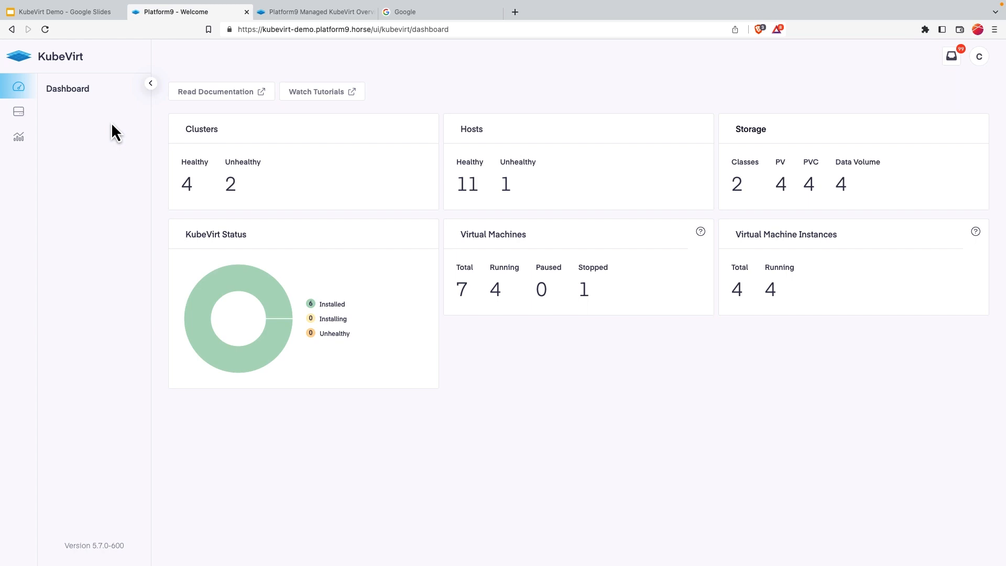
{"action": "left_click", "coordinate": [22, 114]}
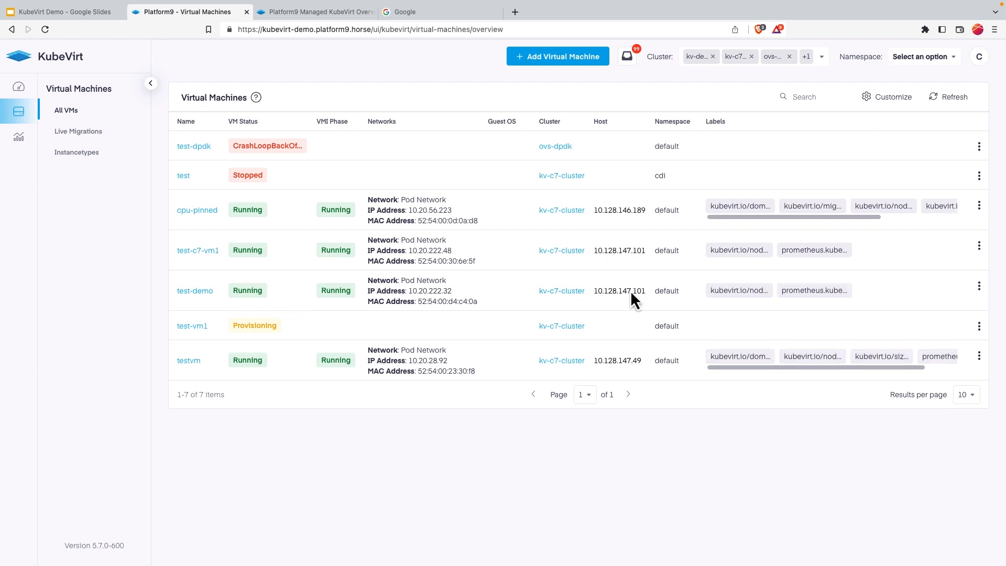
{"action": "left_click", "coordinate": [977, 328]}
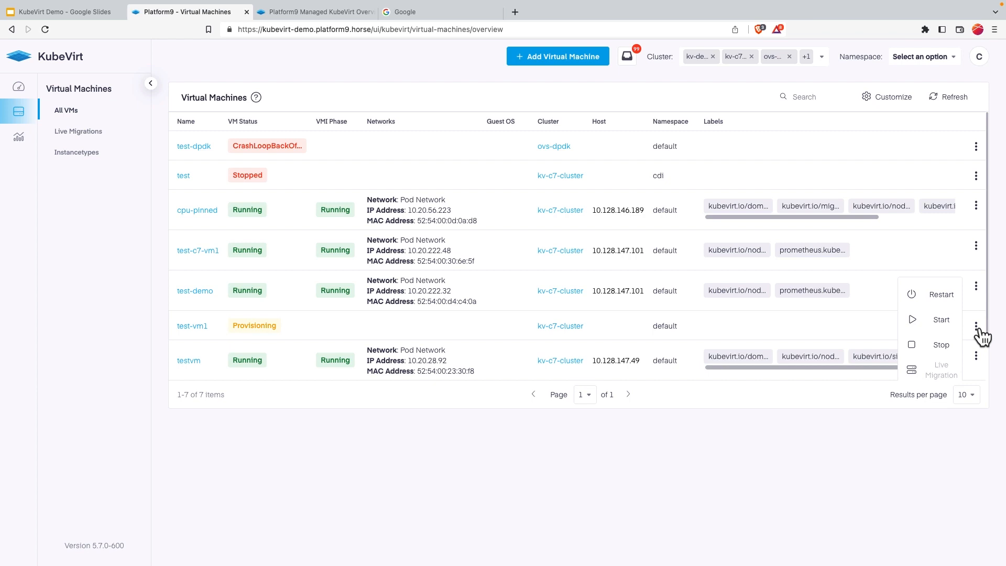
Step: Open the test-c7-vm1 virtual machine and migrate its instance to another host
{"action": "left_click", "coordinate": [210, 252]}
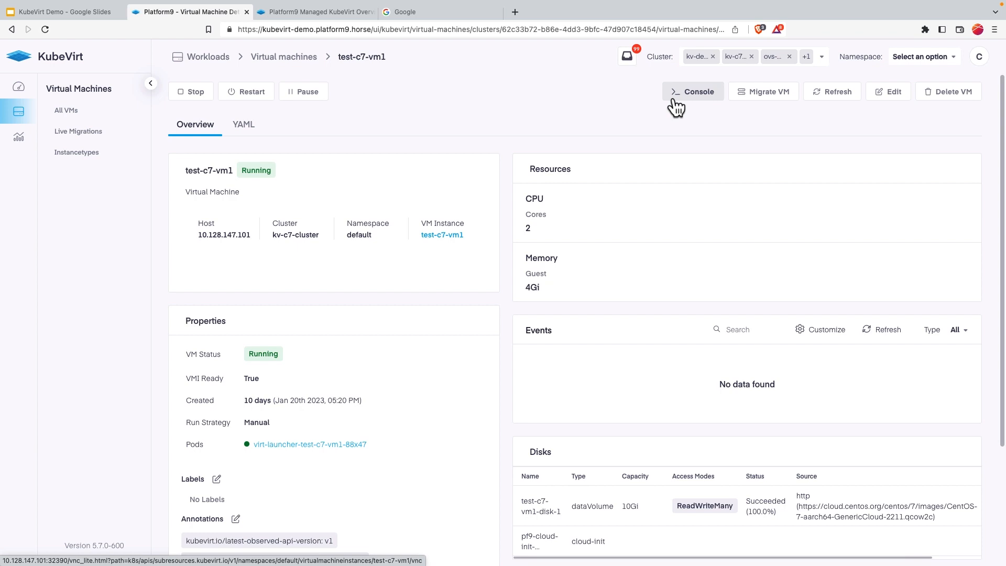
{"action": "left_click", "coordinate": [742, 100]}
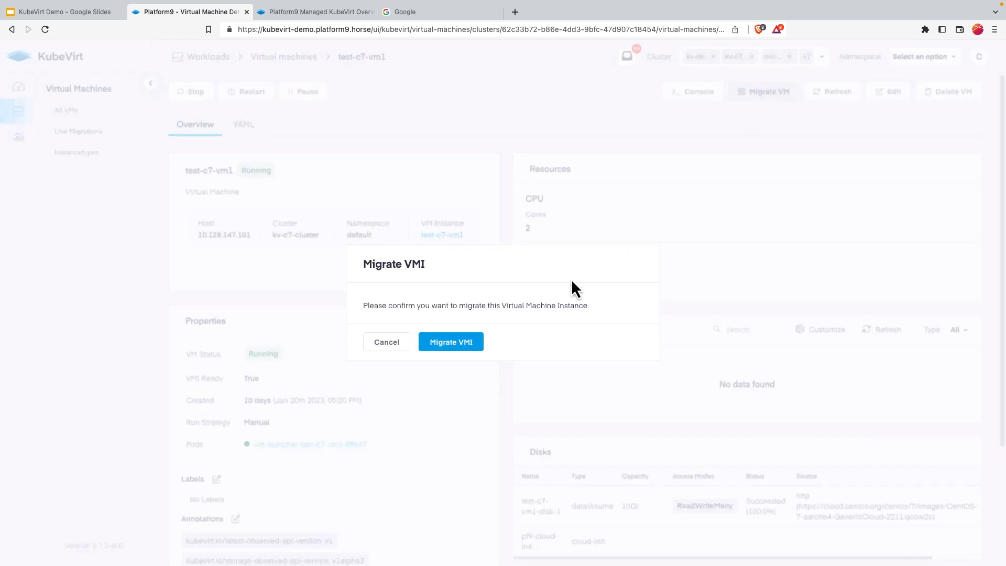
{"action": "left_click", "coordinate": [479, 342]}
Step: Read through the YAML definition of test-c7-vm1 and return to its overview
{"action": "left_click", "coordinate": [255, 129]}
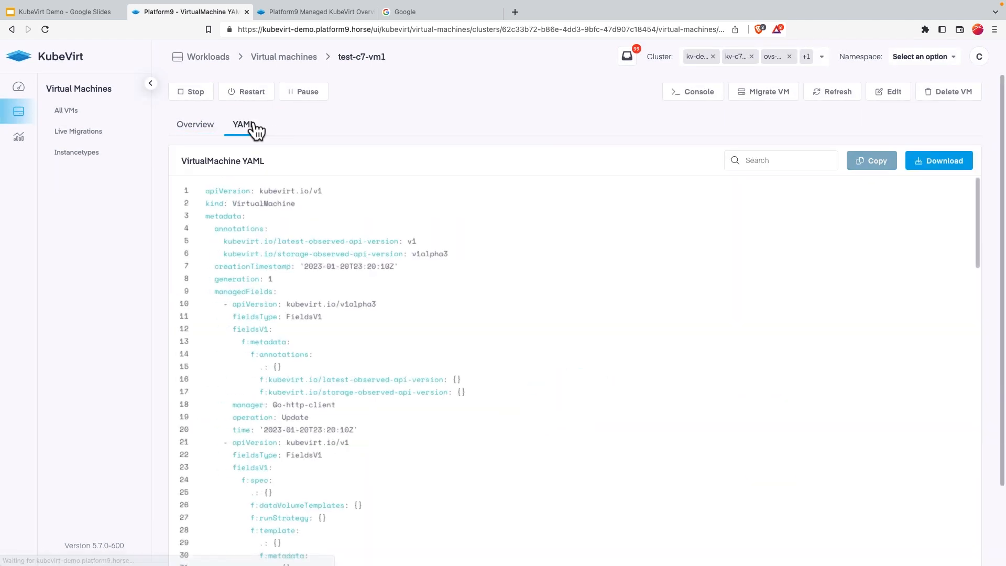
{"action": "scroll", "coordinate": [297, 216], "scroll_direction": "down", "scroll_amount": 12}
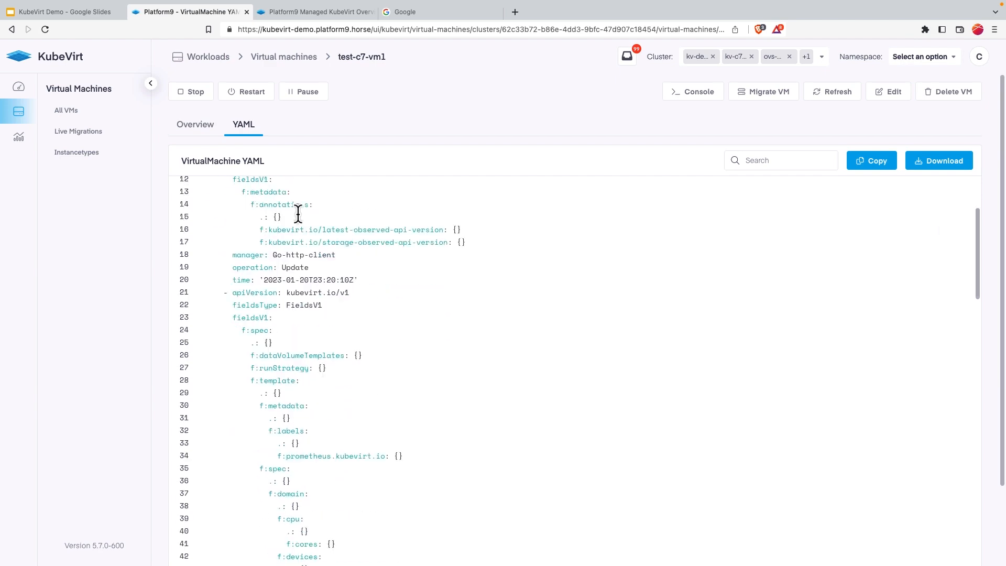
{"action": "scroll", "coordinate": [299, 217], "scroll_direction": "down", "scroll_amount": 12}
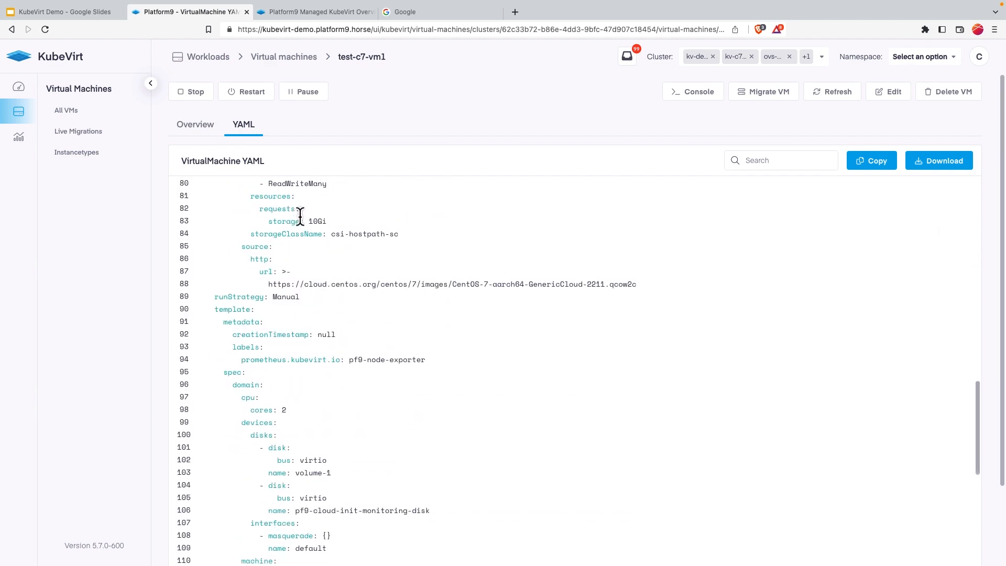
{"action": "scroll", "coordinate": [301, 212], "scroll_direction": "down", "scroll_amount": 6}
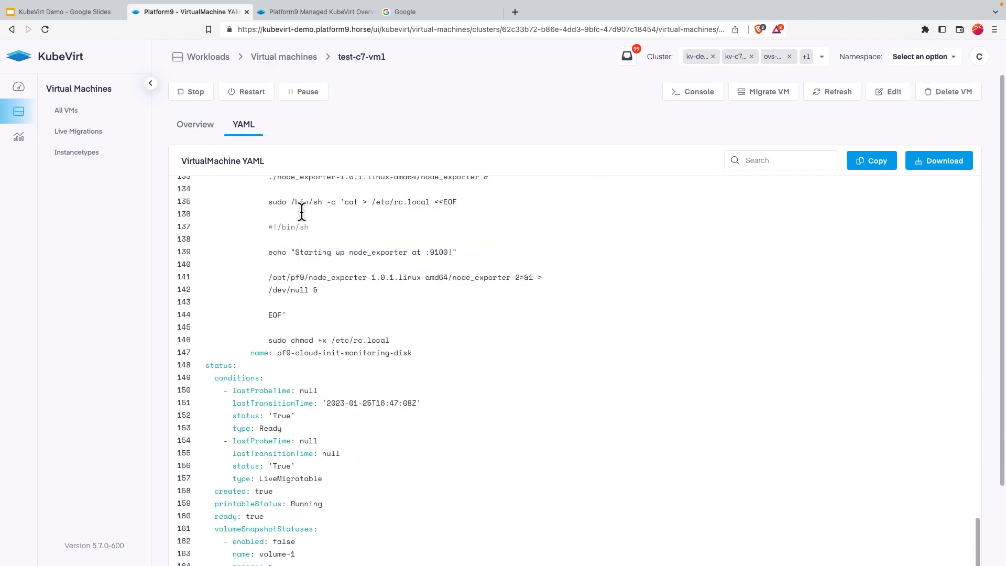
{"action": "scroll", "coordinate": [301, 210], "scroll_direction": "up", "scroll_amount": 18}
{"action": "left_click", "coordinate": [195, 124]}
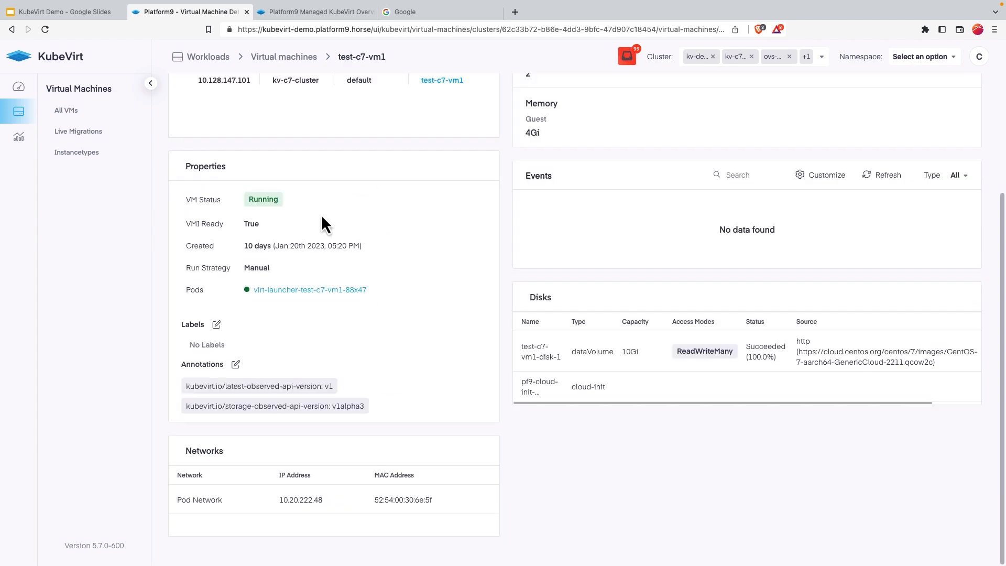
Step: Inspect the virt-launcher pod behind test-c7-vm1, and review the virtual machine's disks and networks
{"action": "left_click", "coordinate": [336, 292]}
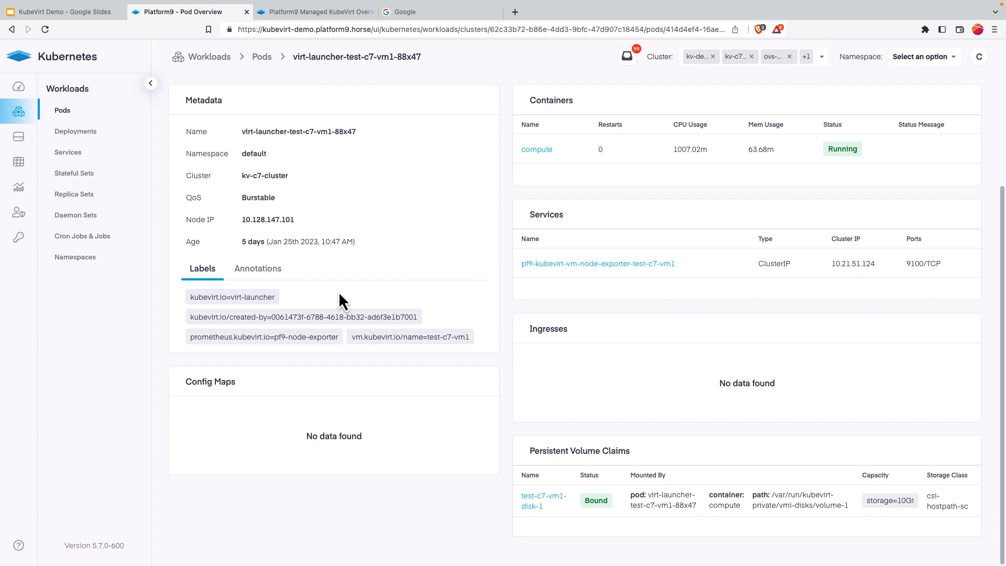
{"action": "scroll", "coordinate": [519, 201], "scroll_direction": "up", "scroll_amount": 3}
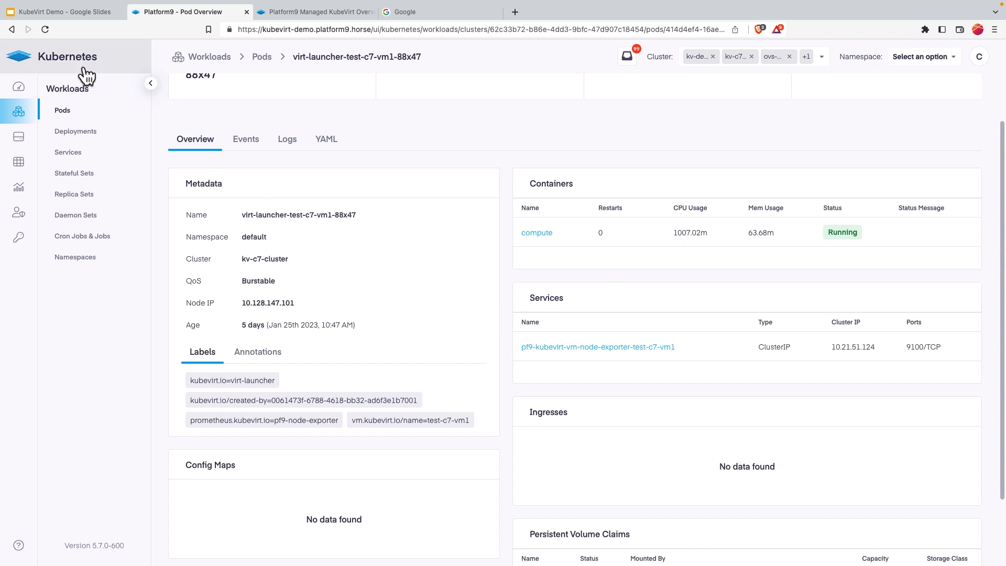
{"action": "left_click", "coordinate": [12, 30]}
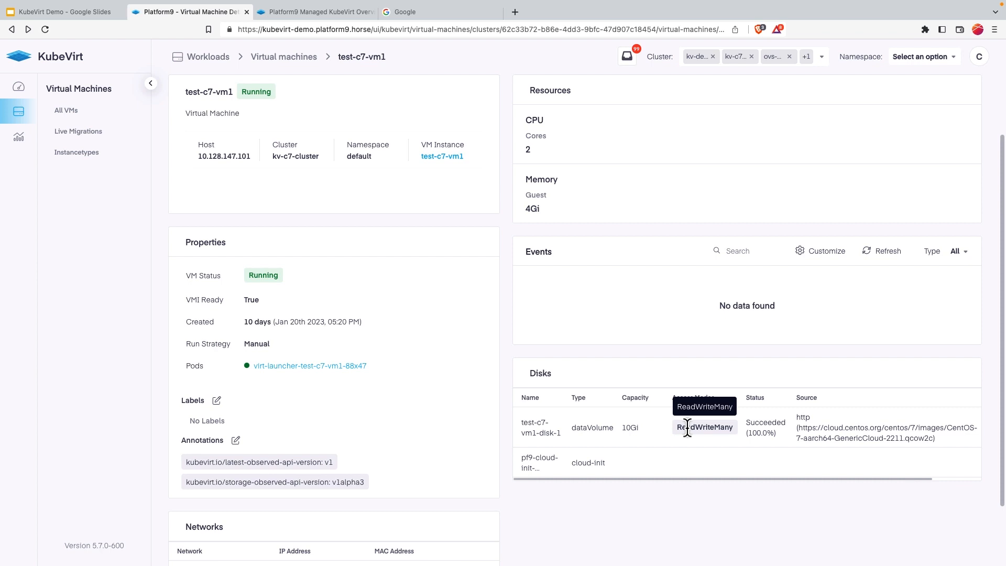
{"action": "scroll", "coordinate": [474, 425], "scroll_direction": "down", "scroll_amount": 2}
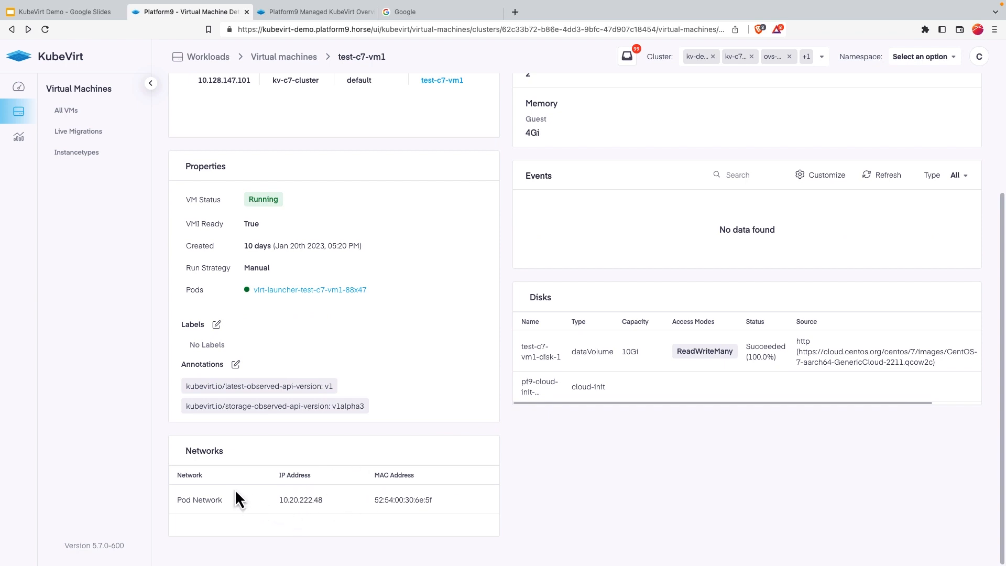
{"action": "scroll", "coordinate": [322, 532], "scroll_direction": "up", "scroll_amount": 3}
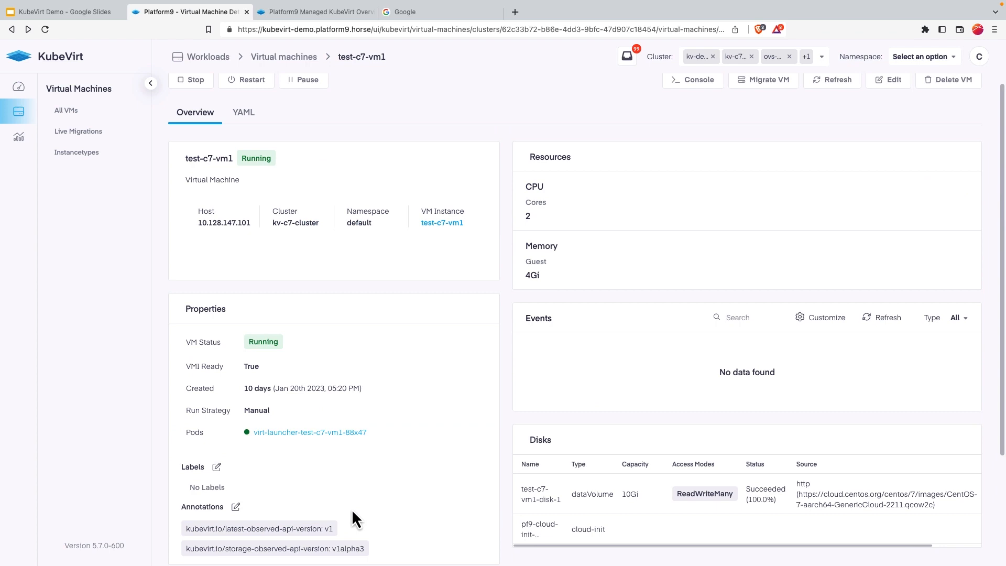
Step: Open test-c7-vm1's resource settings for editing and review the advanced memory and CPU options
{"action": "left_click", "coordinate": [883, 81]}
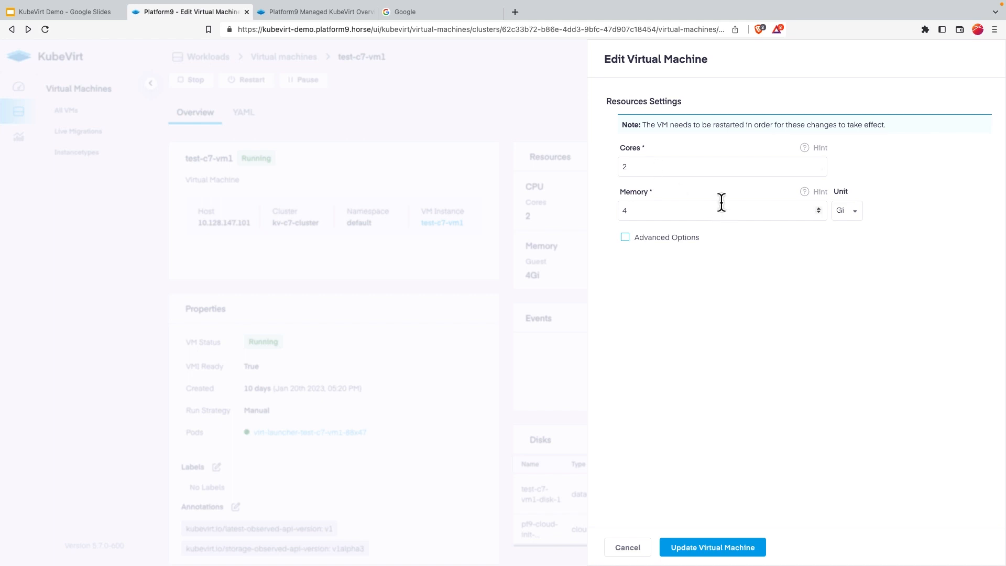
{"action": "left_click", "coordinate": [625, 238]}
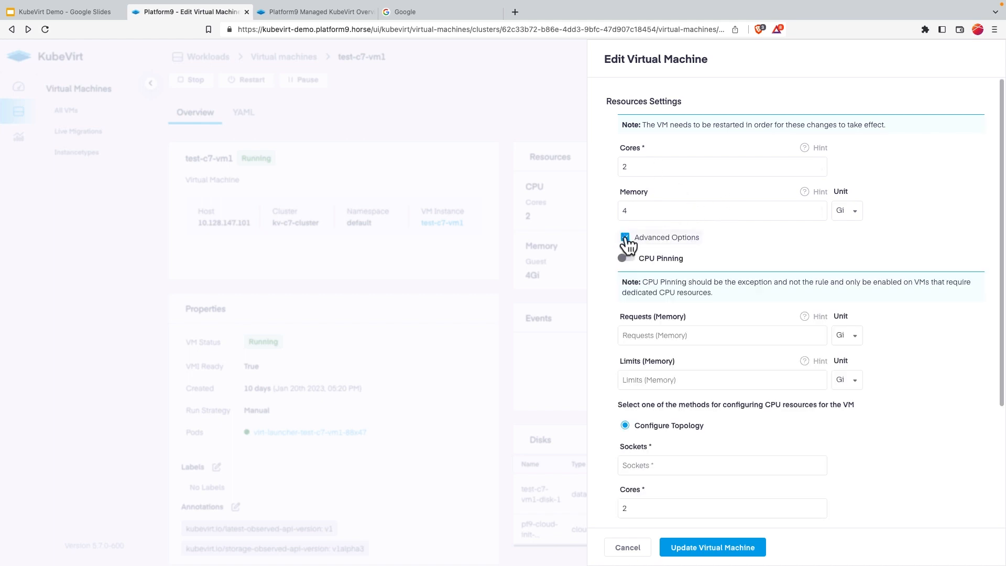
{"action": "scroll", "coordinate": [720, 233], "scroll_direction": "down", "scroll_amount": 2}
{"action": "scroll", "coordinate": [720, 232], "scroll_direction": "down", "scroll_amount": 2}
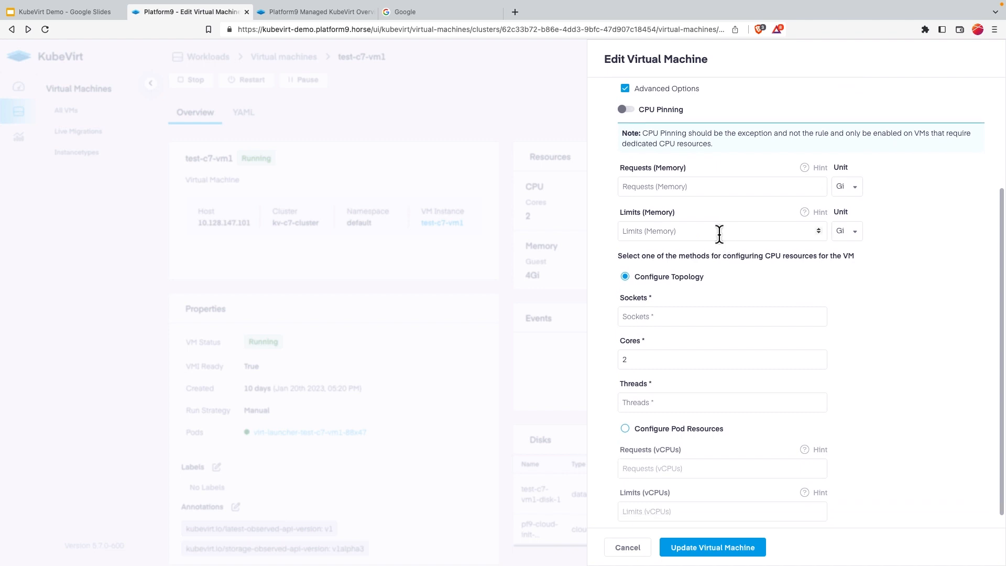
{"action": "scroll", "coordinate": [719, 234], "scroll_direction": "down", "scroll_amount": 1}
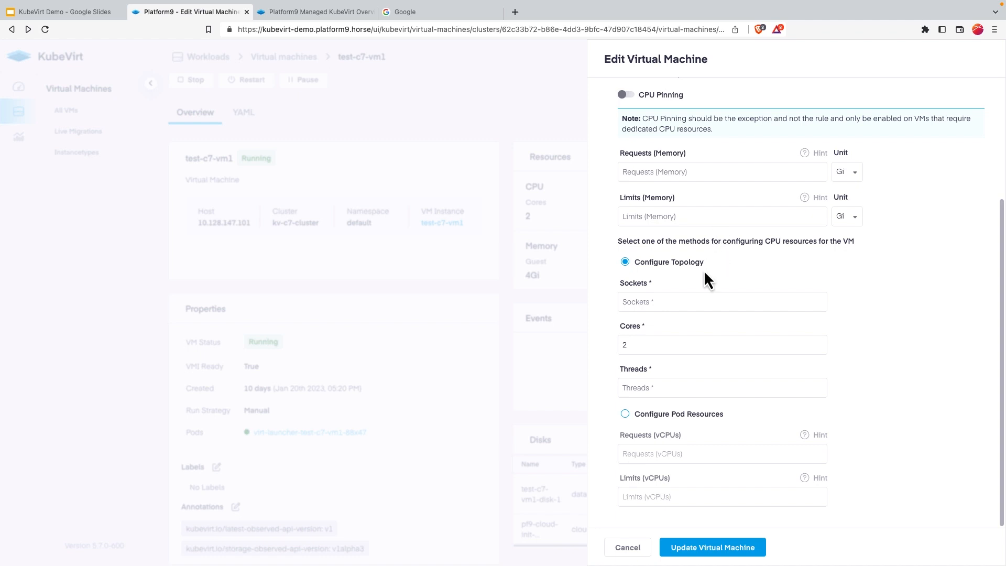
Step: Try a CPU topology of 2 sockets and 2 threads with CPU pinning enabled, and discard the edit
{"action": "left_click", "coordinate": [688, 301]}
{"action": "type", "text": "2"}
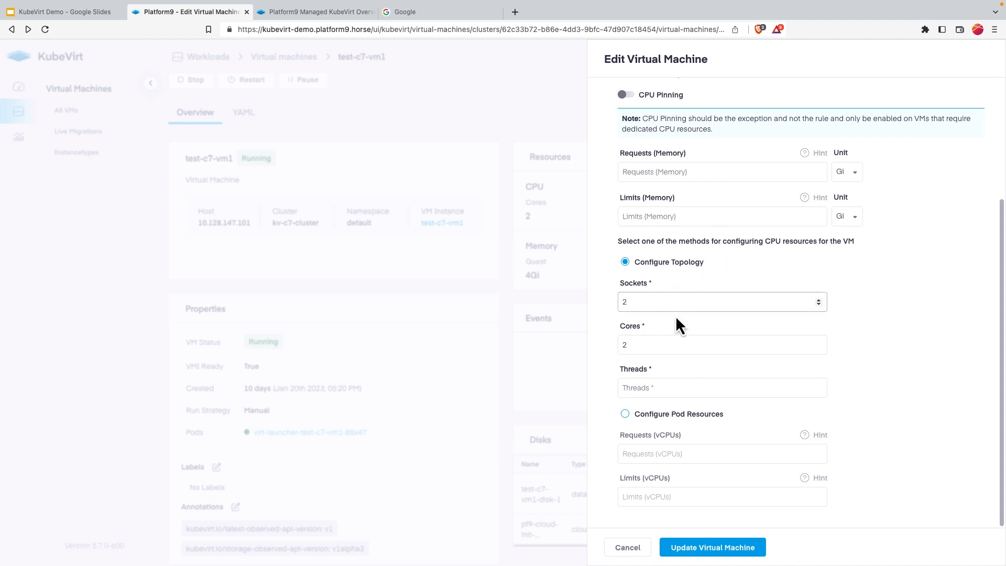
{"action": "left_click", "coordinate": [655, 384]}
{"action": "type", "text": "2"}
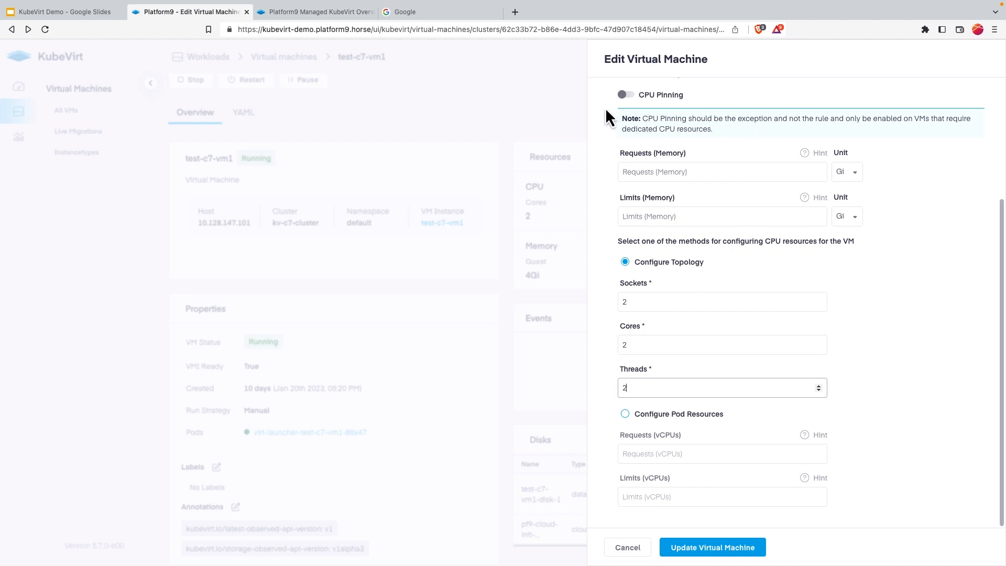
{"action": "left_click", "coordinate": [633, 99]}
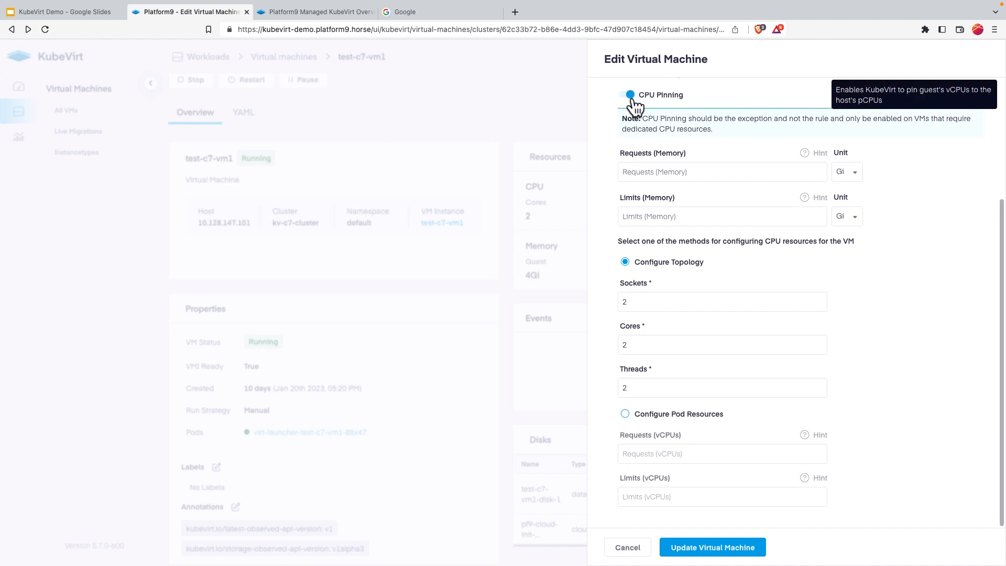
{"action": "left_click", "coordinate": [627, 547]}
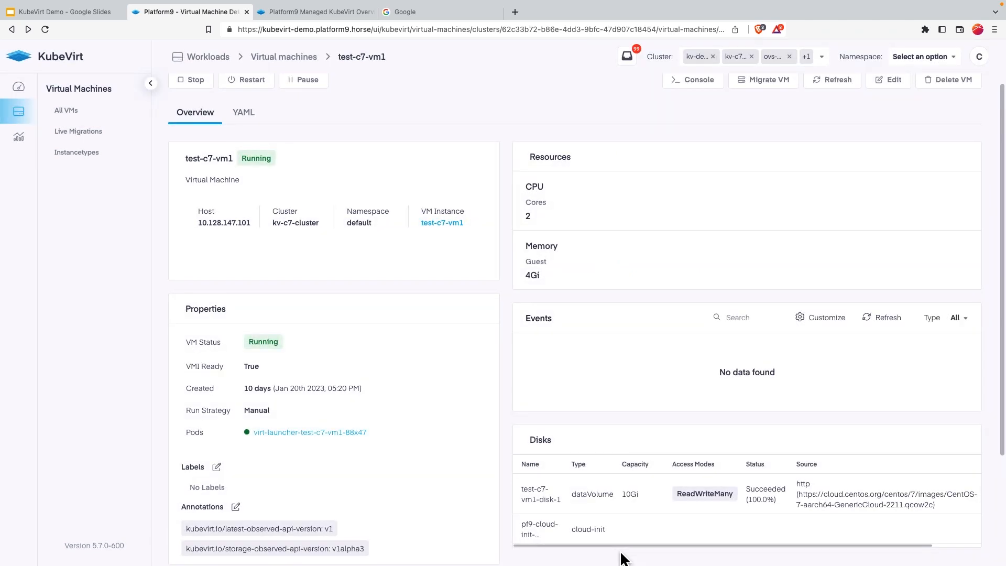
Step: Review the live migrations dashboard and check which clusters the cluster filter includes
{"action": "left_click", "coordinate": [76, 134]}
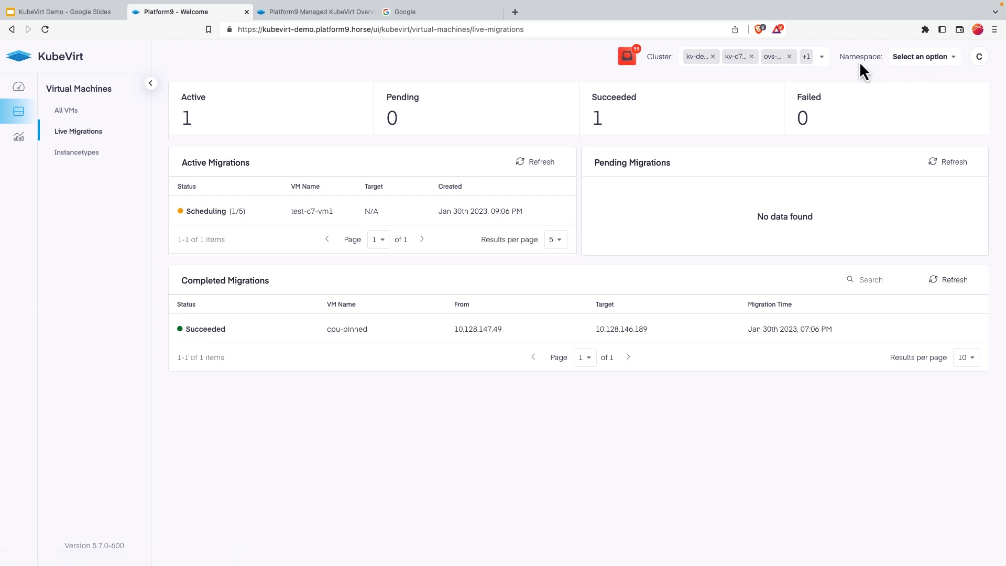
{"action": "left_click", "coordinate": [823, 57]}
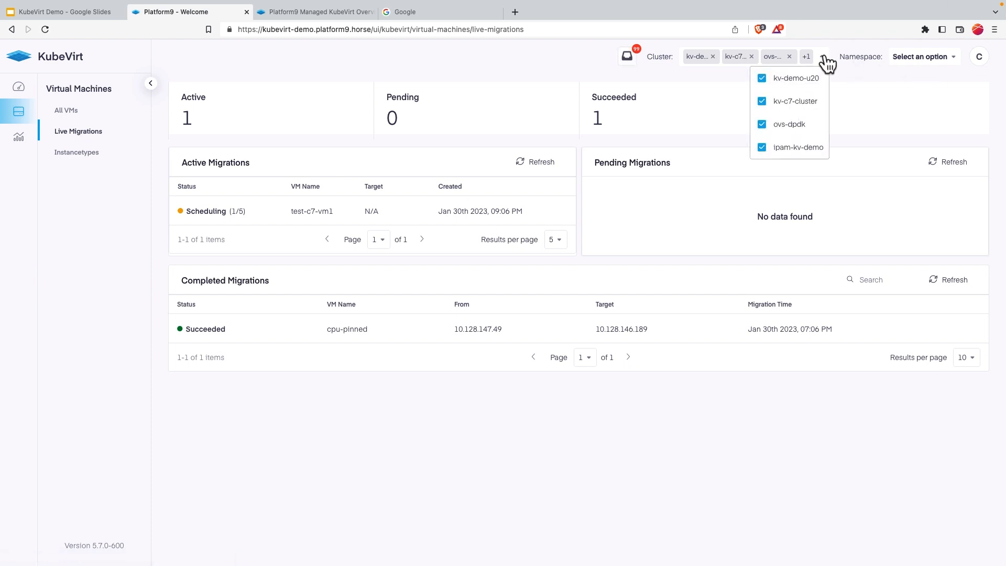
{"action": "left_click", "coordinate": [508, 77]}
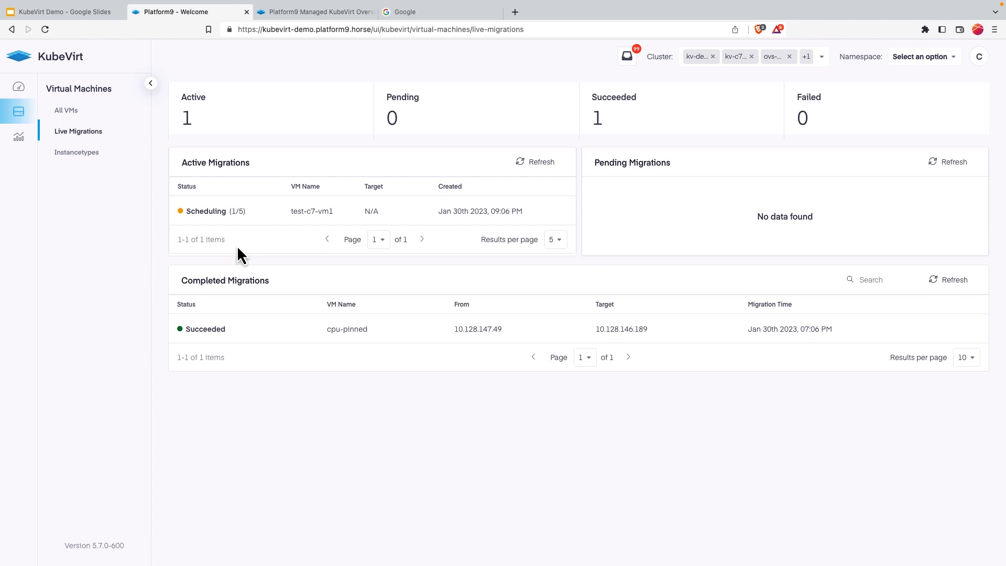
Step: Start a new instancetype and name it large
{"action": "left_click", "coordinate": [76, 152]}
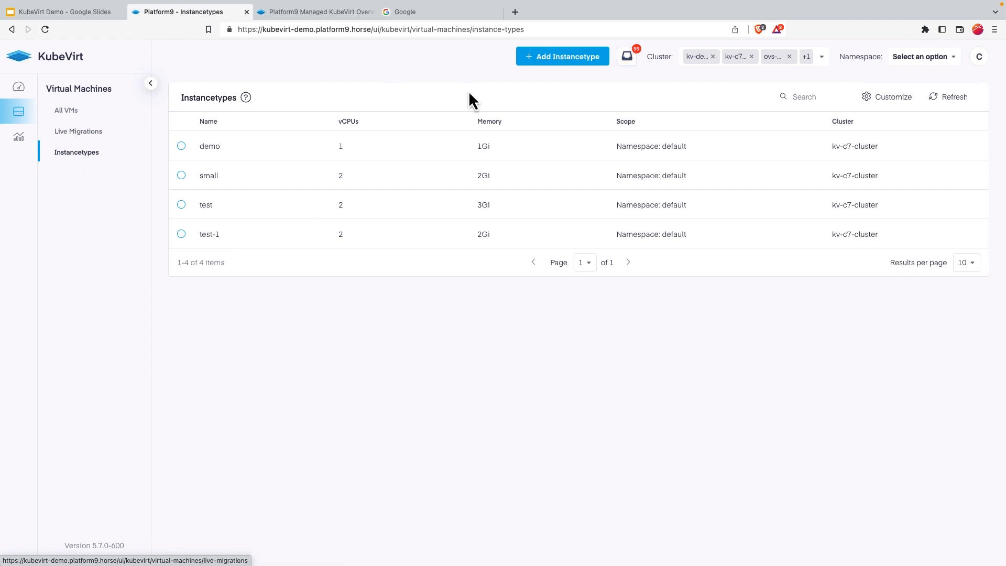
{"action": "left_click", "coordinate": [528, 62]}
{"action": "left_click", "coordinate": [366, 187]}
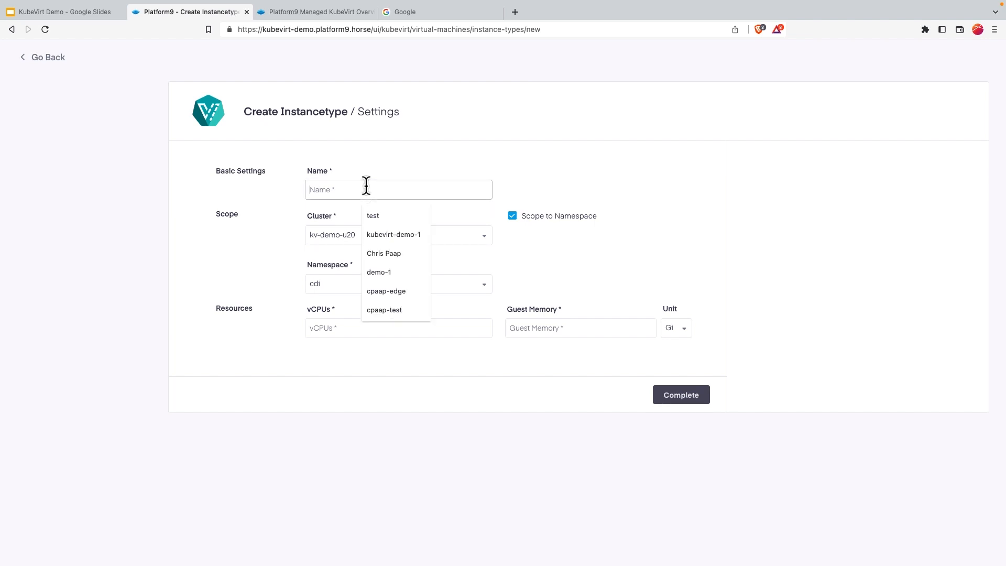
{"action": "type", "text": "te"}
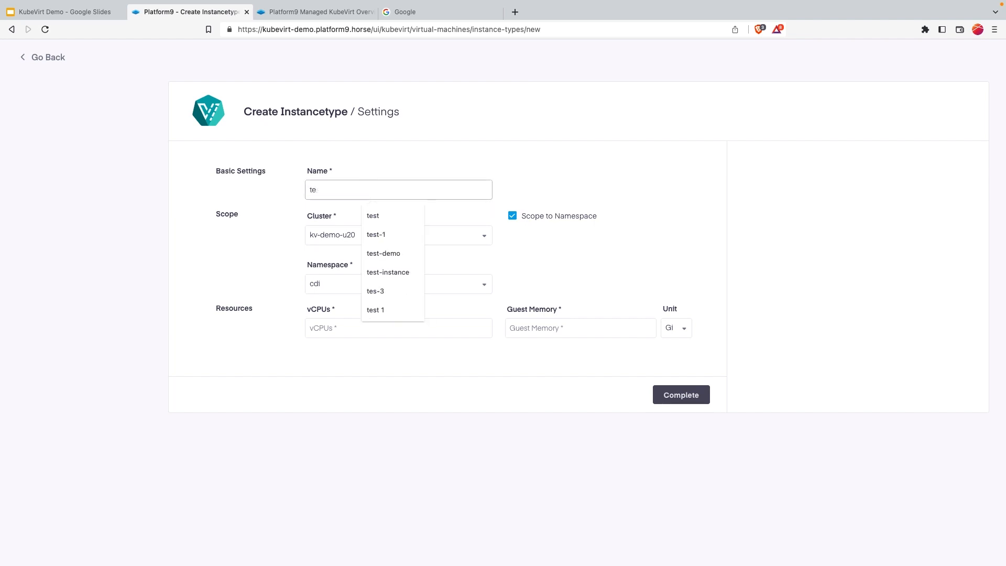
{"action": "key", "text": "BackSpace"}
{"action": "key", "text": "BackSpace"}
{"action": "type", "text": "large"}
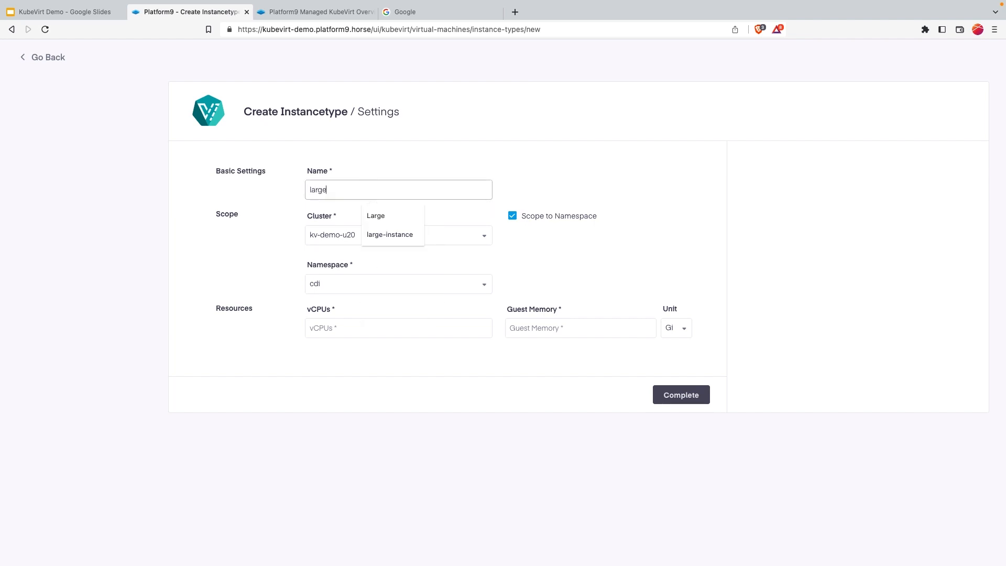
Step: Scope the large instancetype to kv-c7-cluster and its default namespace
{"action": "left_click", "coordinate": [508, 245]}
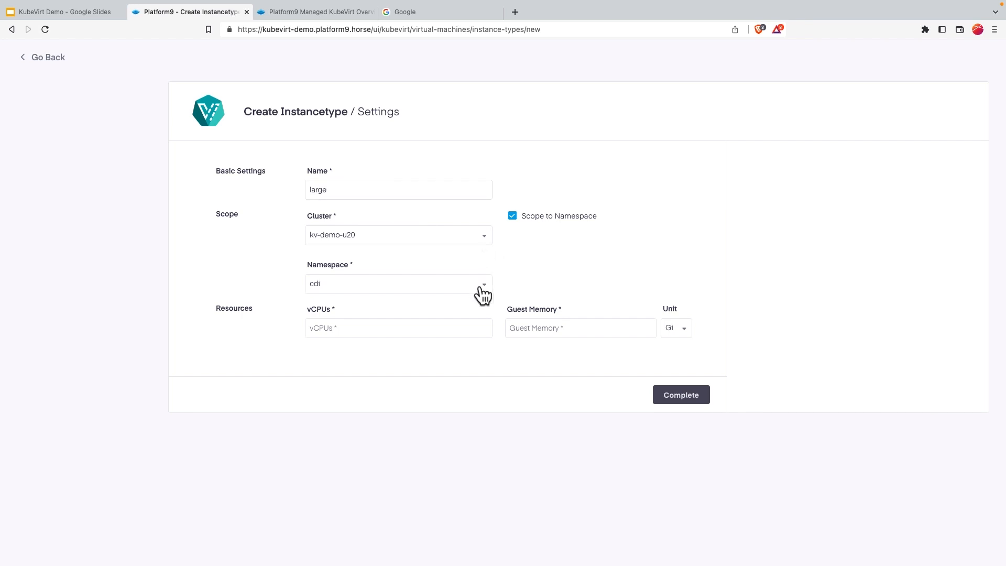
{"action": "left_click", "coordinate": [480, 242]}
{"action": "left_click", "coordinate": [451, 271]}
{"action": "left_click", "coordinate": [485, 286]}
{"action": "left_click", "coordinate": [413, 317]}
Step: Give the large instancetype 2 vCPUs and 4 Gi of guest memory, and create it
{"action": "left_click", "coordinate": [414, 327]}
{"action": "type", "text": "1"}
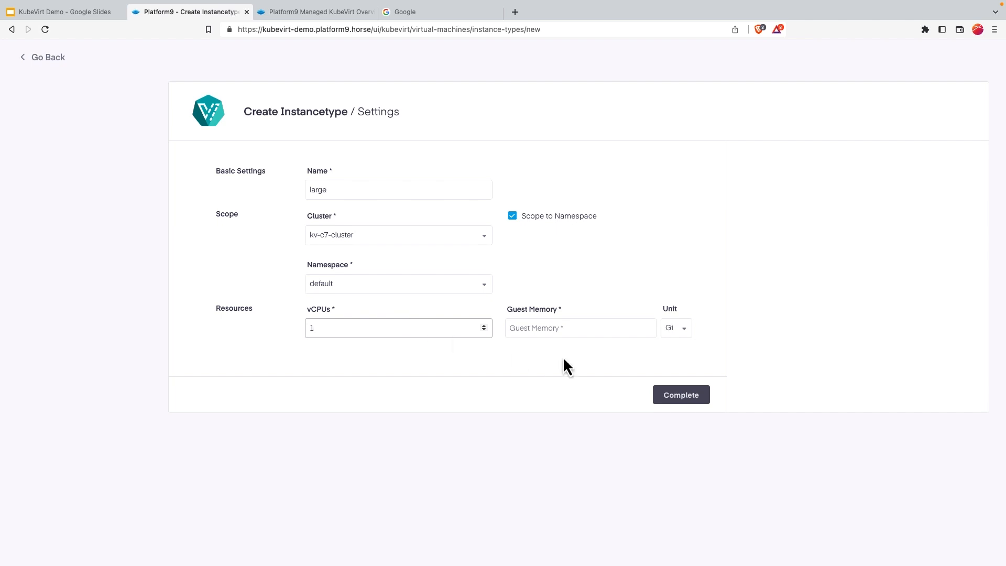
{"action": "double_click", "coordinate": [388, 325]}
{"action": "type", "text": "2"}
{"action": "left_click", "coordinate": [525, 330]}
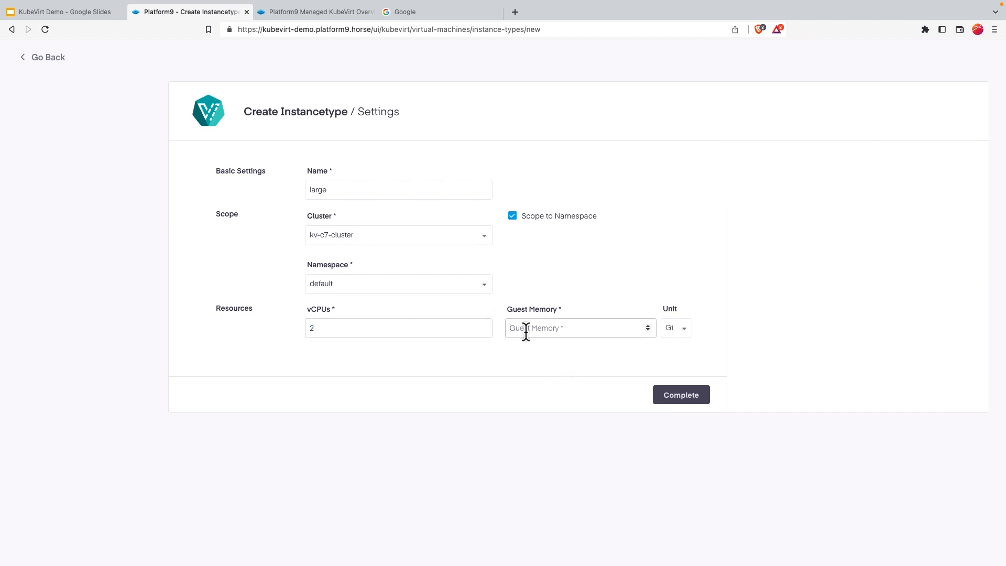
{"action": "type", "text": "8"}
{"action": "left_click", "coordinate": [680, 394]}
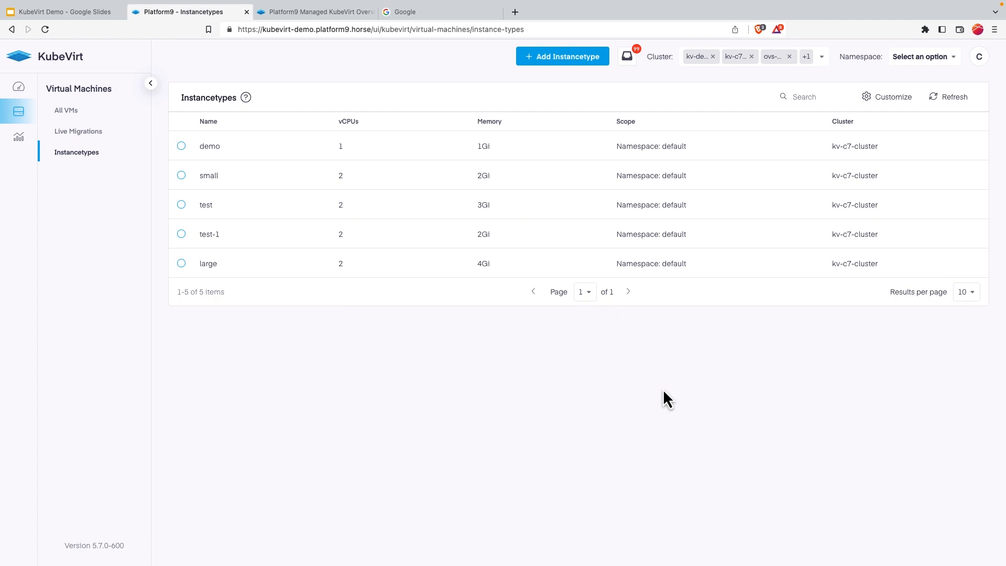
{"action": "left_click", "coordinate": [576, 65]}
{"action": "left_click", "coordinate": [419, 188]}
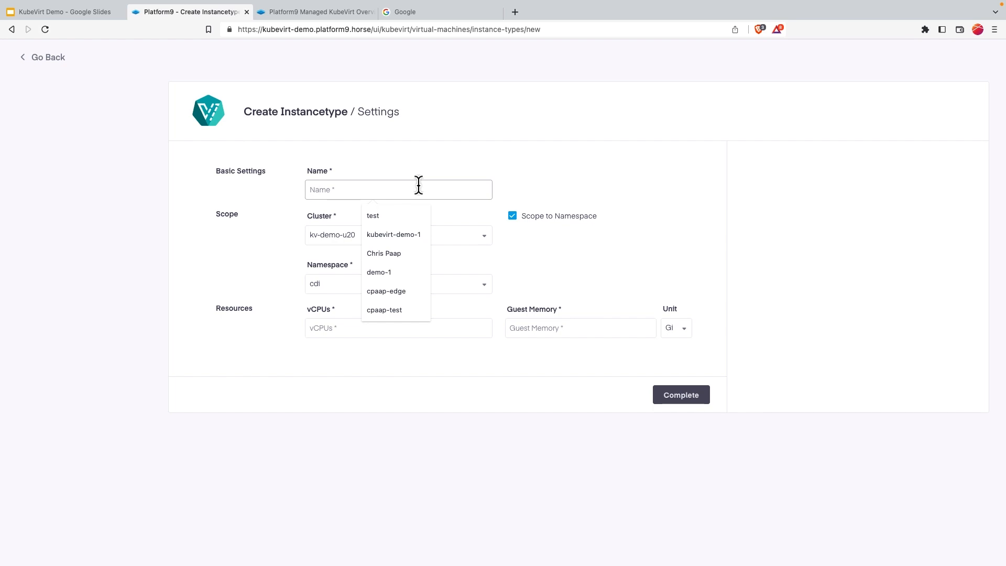
{"action": "left_click", "coordinate": [397, 270]}
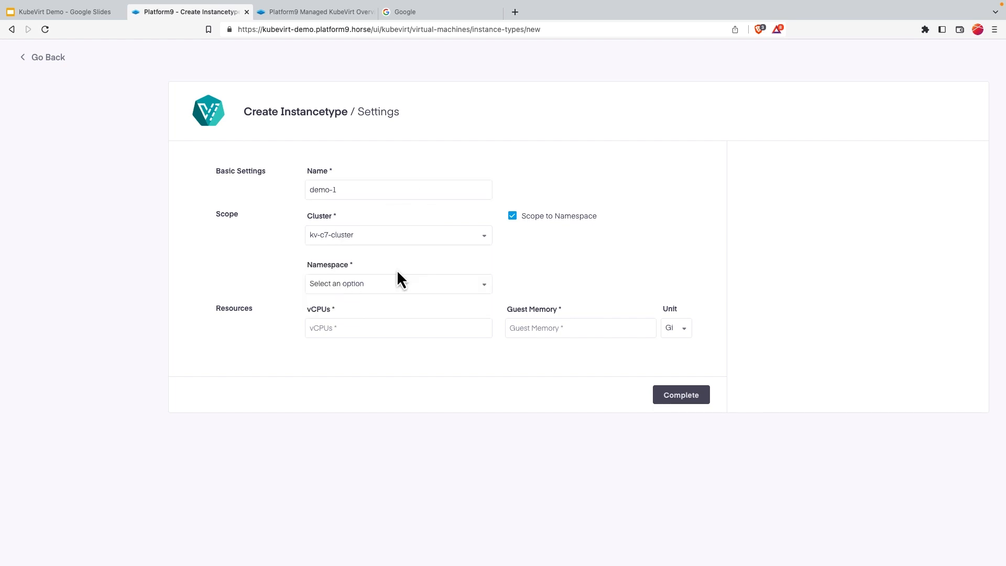
{"action": "left_click", "coordinate": [411, 240]}
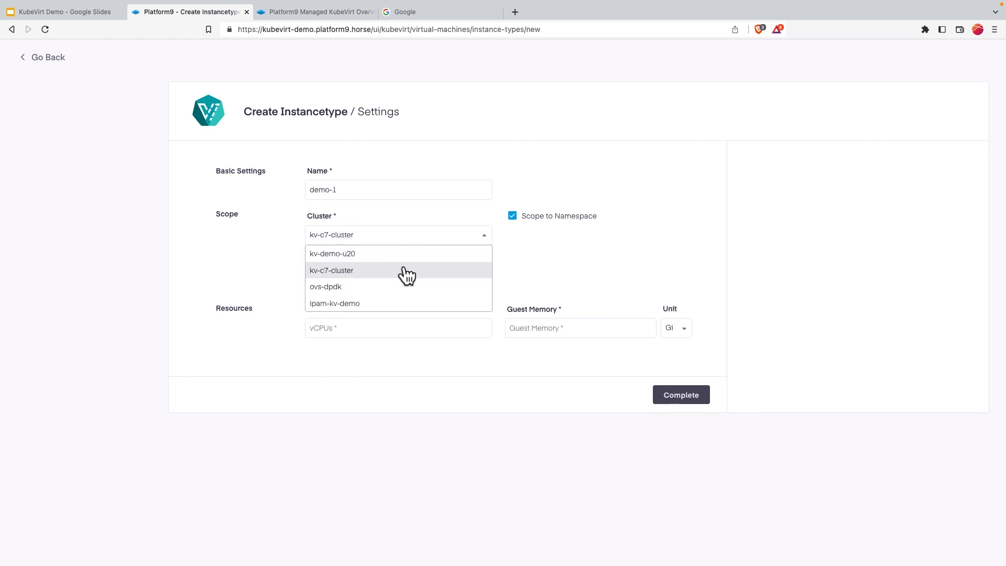
{"action": "left_click", "coordinate": [407, 271]}
{"action": "left_click", "coordinate": [410, 286]}
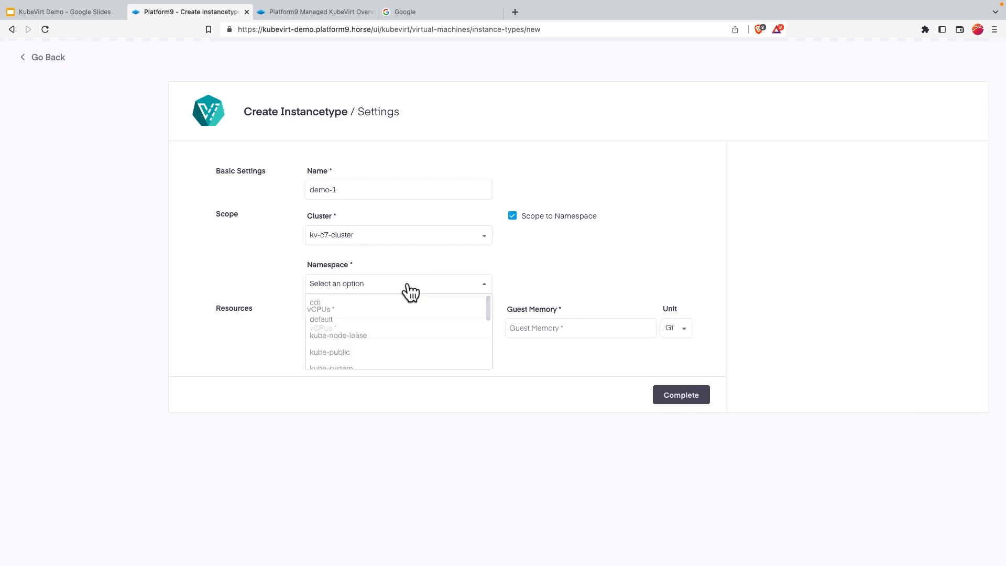
{"action": "left_click", "coordinate": [396, 320]}
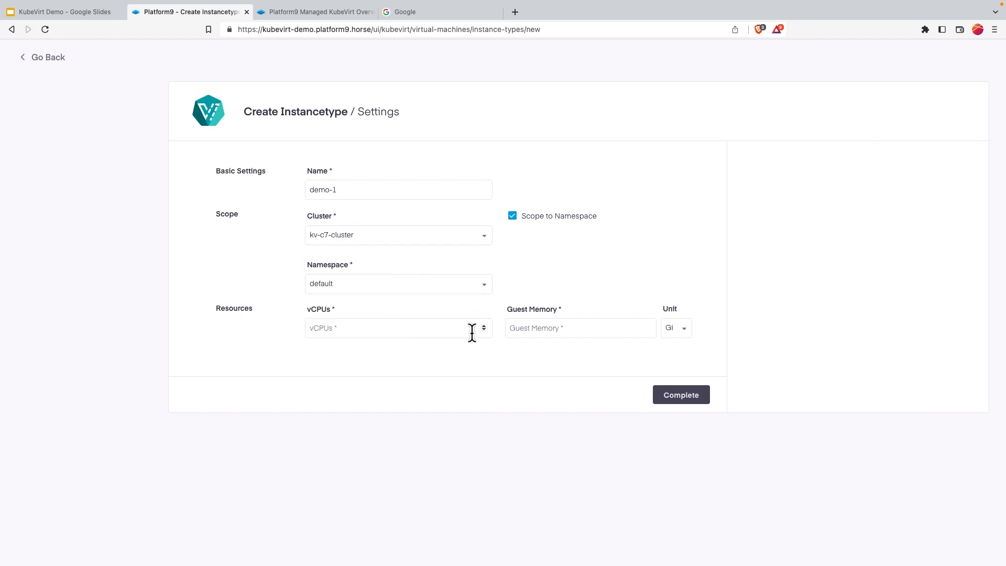
{"action": "left_click", "coordinate": [47, 57]}
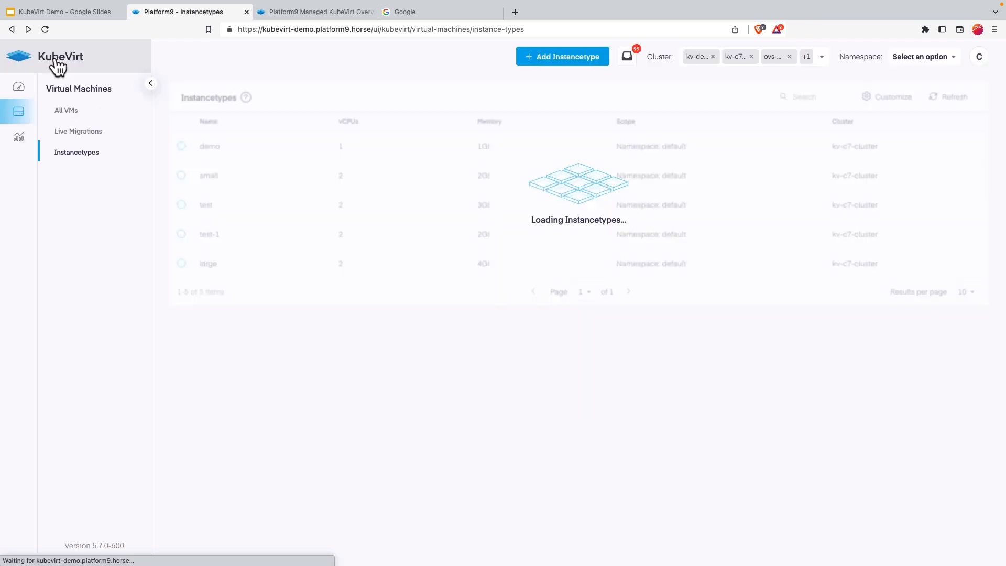
Step: Start a new virtual machine named demo-1 on kv-c7-cluster in the default namespace and continue to its storage settings
{"action": "left_click", "coordinate": [78, 110]}
{"action": "left_click", "coordinate": [535, 59]}
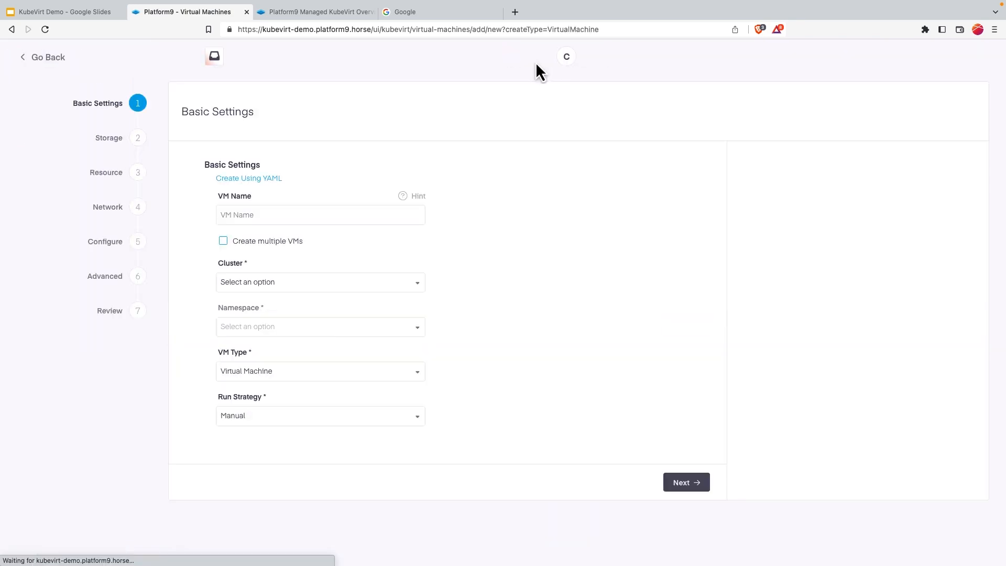
{"action": "left_click", "coordinate": [337, 216]}
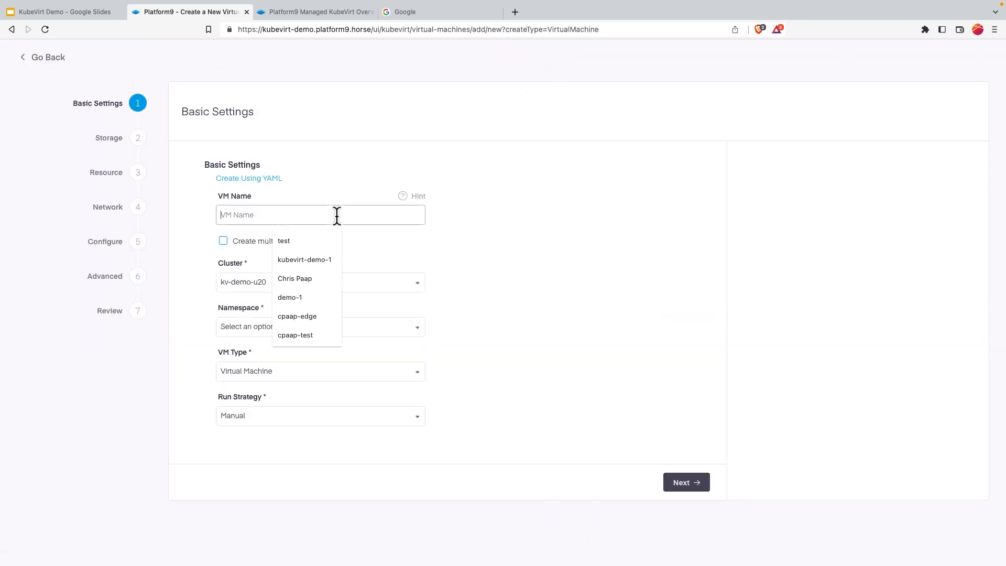
{"action": "left_click", "coordinate": [304, 296]}
{"action": "left_click", "coordinate": [314, 286]}
{"action": "left_click", "coordinate": [321, 317]}
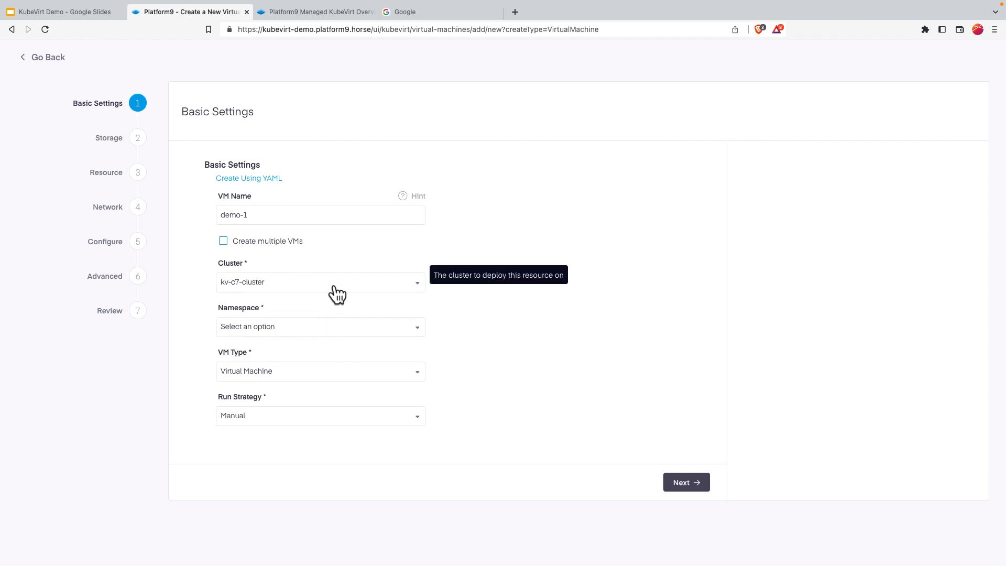
{"action": "left_click", "coordinate": [339, 331]}
{"action": "left_click", "coordinate": [318, 361]}
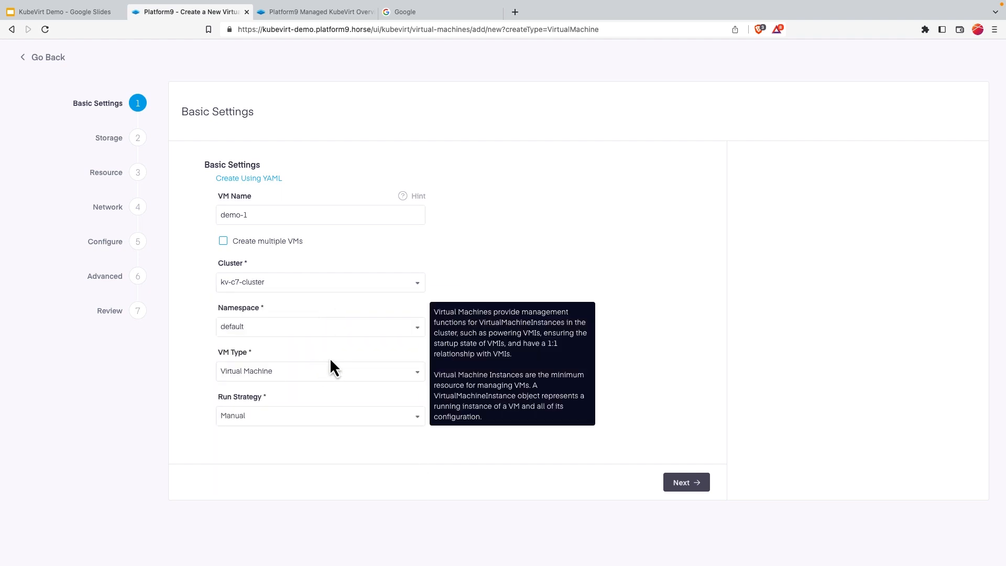
{"action": "left_click", "coordinate": [682, 482]}
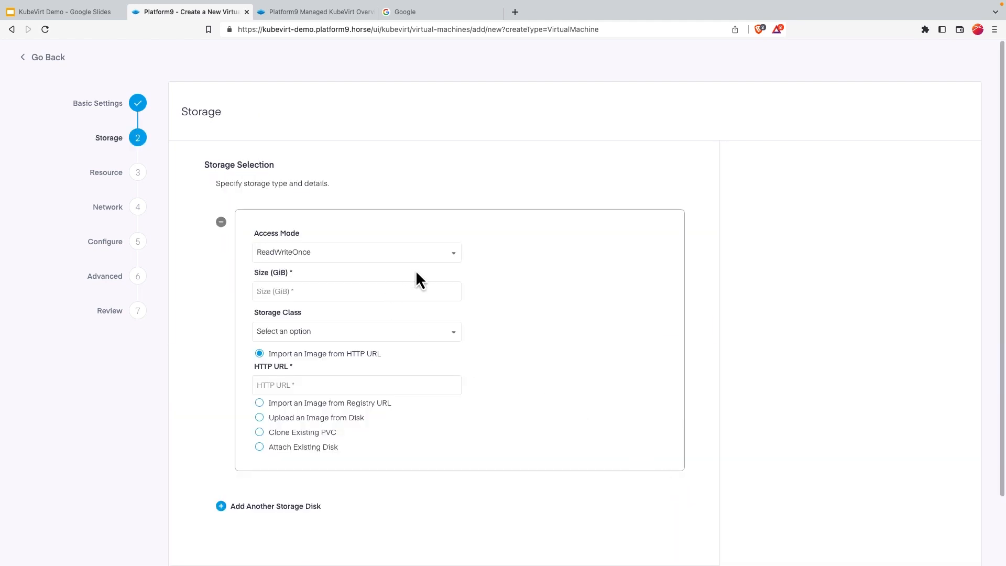
Step: Set demo-1's storage access mode to ReadWriteMany and clone the existing PVC test-c7-vm1-disk-1 as its disk
{"action": "left_click", "coordinate": [418, 256]}
{"action": "left_click", "coordinate": [406, 287]}
{"action": "left_click", "coordinate": [259, 432]}
{"action": "left_click", "coordinate": [278, 449]}
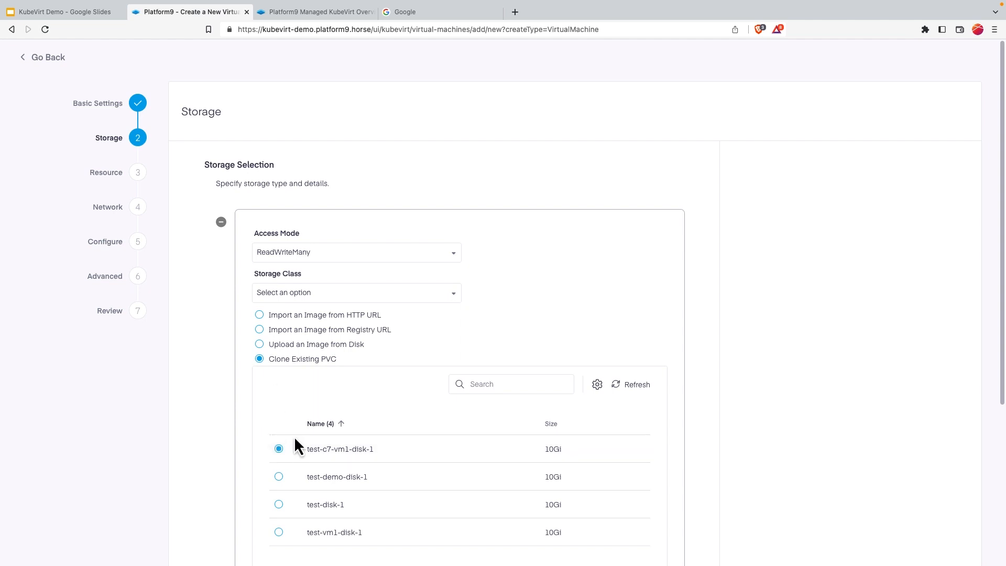
{"action": "scroll", "coordinate": [296, 441], "scroll_direction": "down", "scroll_amount": 4}
{"action": "left_click", "coordinate": [677, 506]}
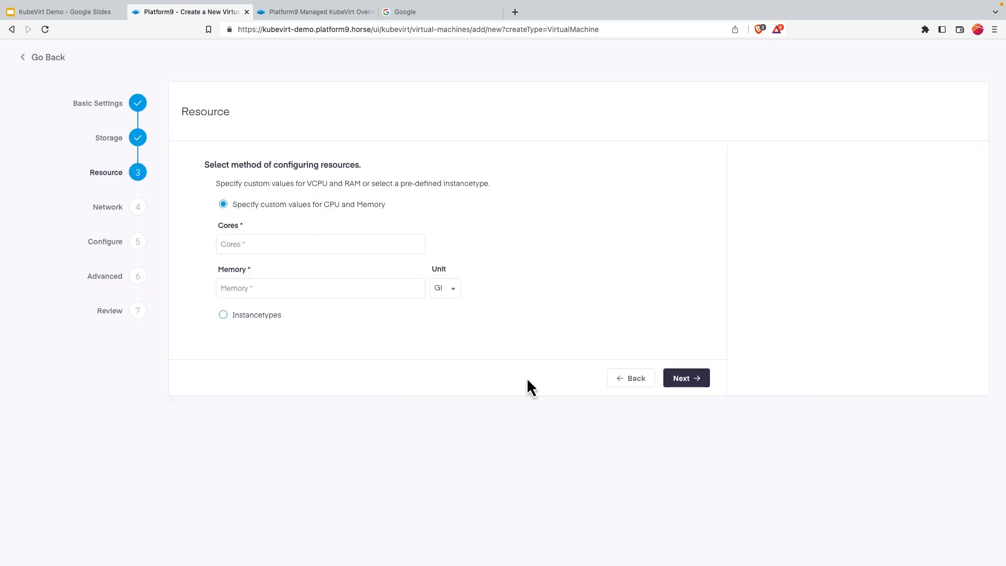
Step: Try custom resources of 2 cores and 2 Gi of memory for demo-1
{"action": "left_click", "coordinate": [247, 242]}
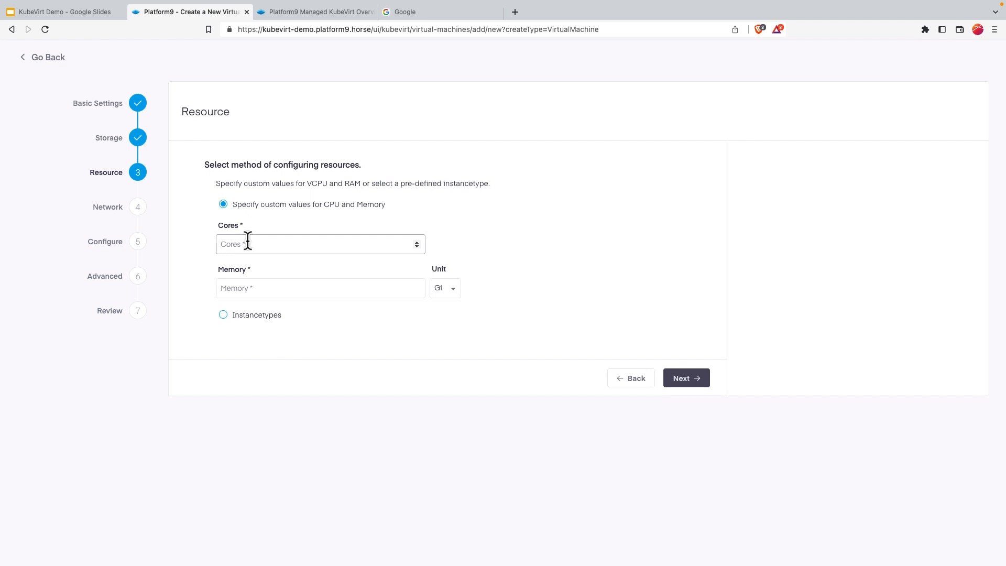
{"action": "type", "text": "2"}
{"action": "left_click", "coordinate": [260, 287]}
{"action": "type", "text": "5"}
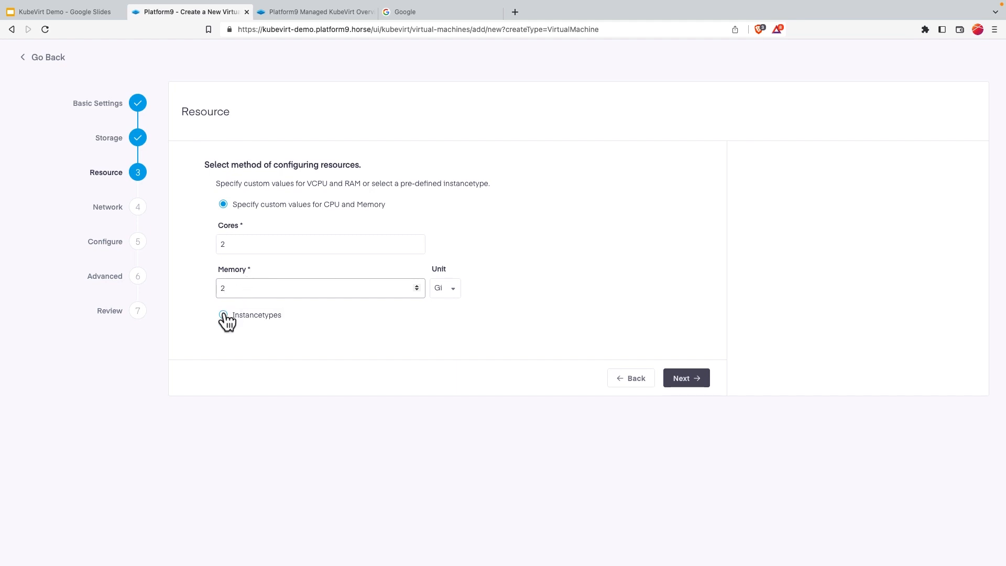
Step: Configure demo-1's resources with the predefined test-1 instancetype and continue to the network settings
{"action": "left_click", "coordinate": [223, 314]}
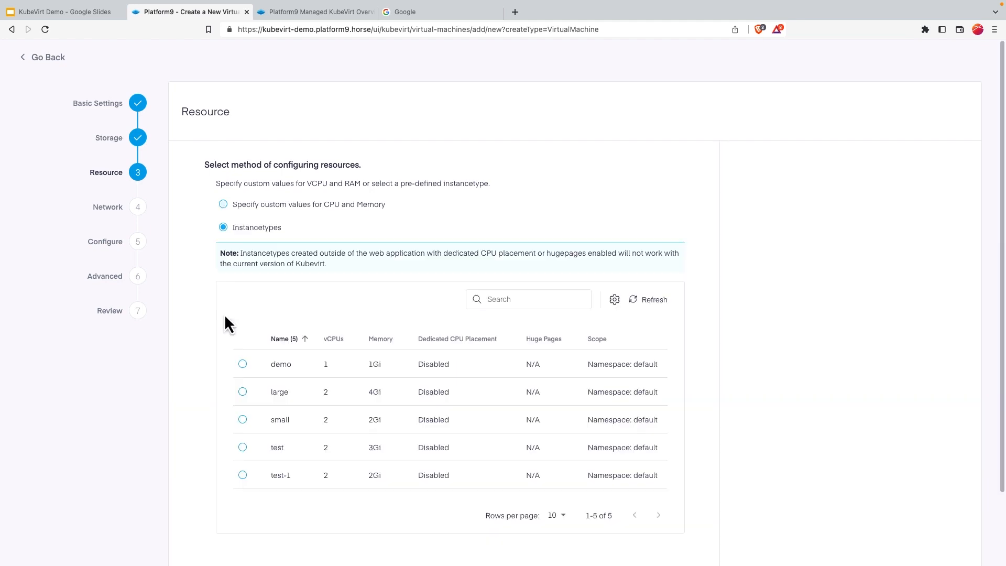
{"action": "left_click", "coordinate": [242, 475]}
{"action": "scroll", "coordinate": [565, 455], "scroll_direction": "down", "scroll_amount": 1}
{"action": "left_click", "coordinate": [667, 504]}
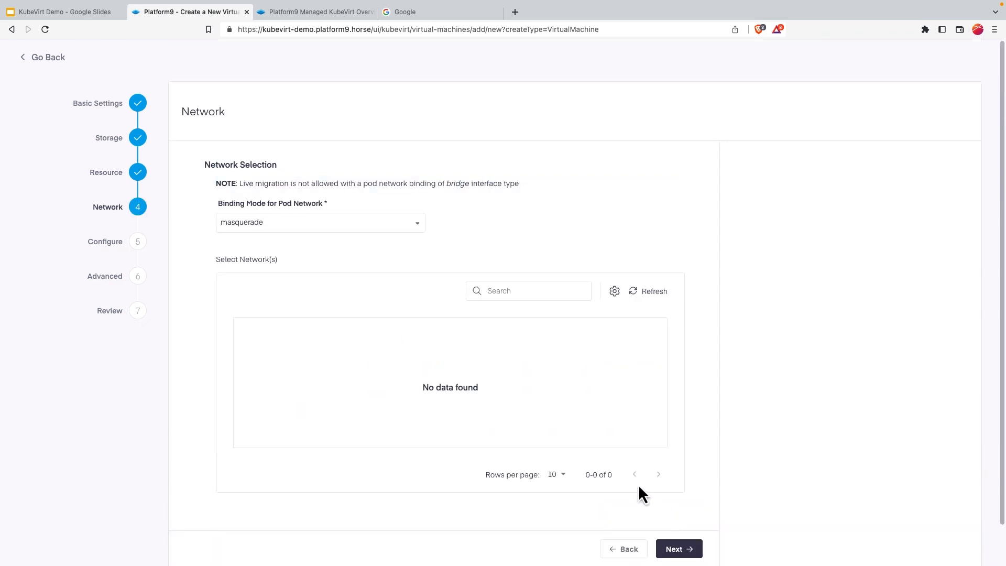
Step: Choose masquerade as the pod network binding mode and leave the cloud-init script empty
{"action": "left_click", "coordinate": [407, 225]}
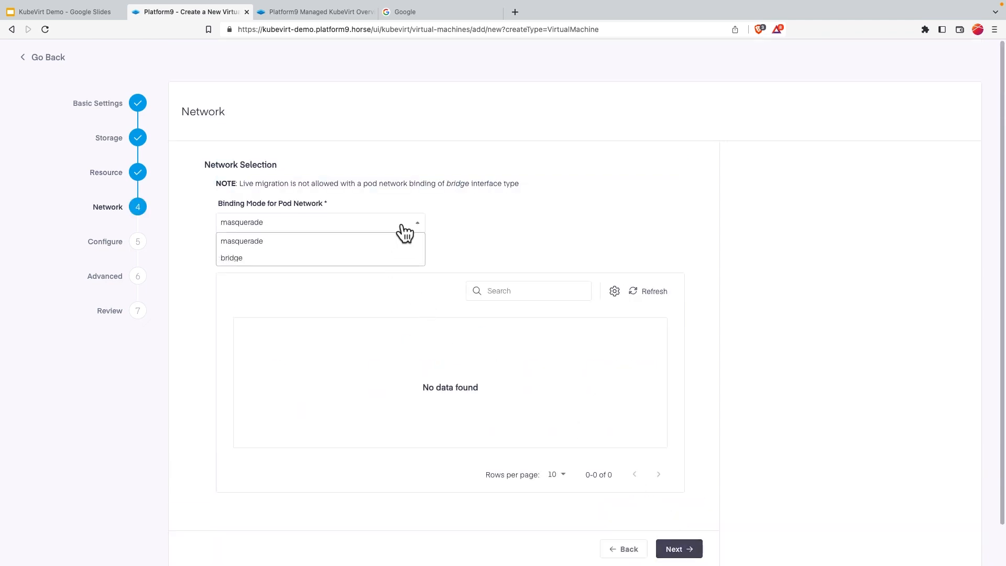
{"action": "left_click", "coordinate": [357, 243]}
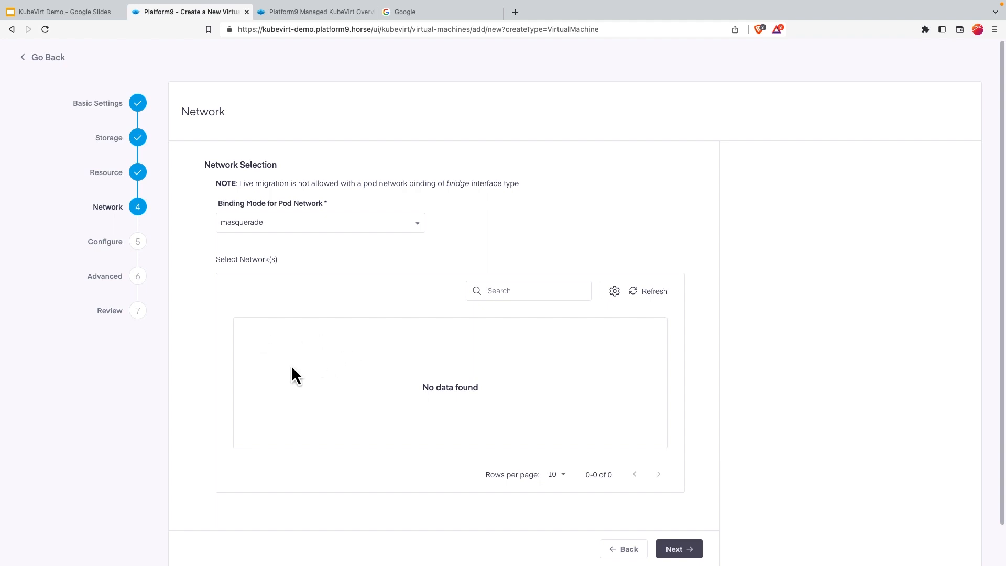
{"action": "left_click", "coordinate": [674, 548]}
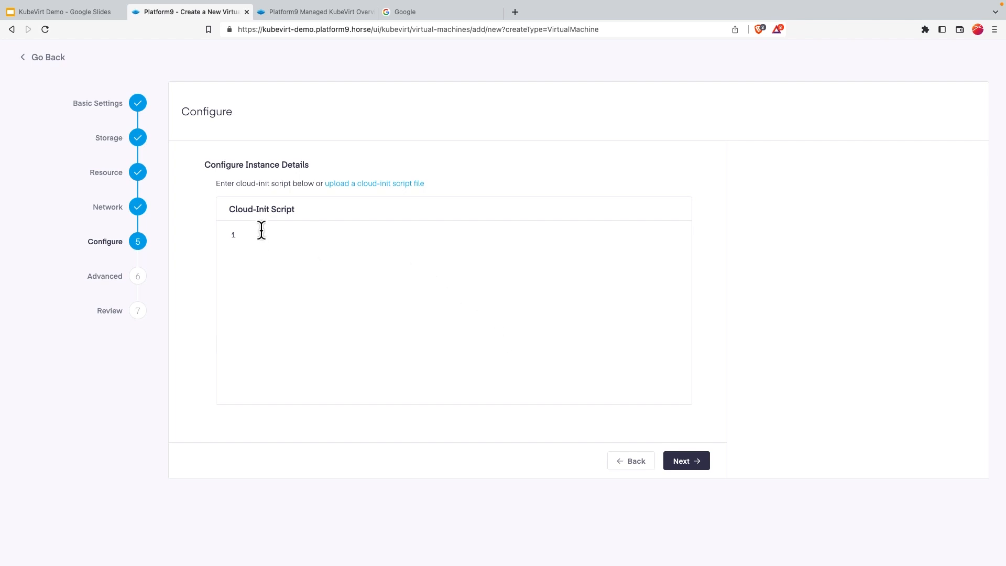
{"action": "left_click", "coordinate": [686, 462]}
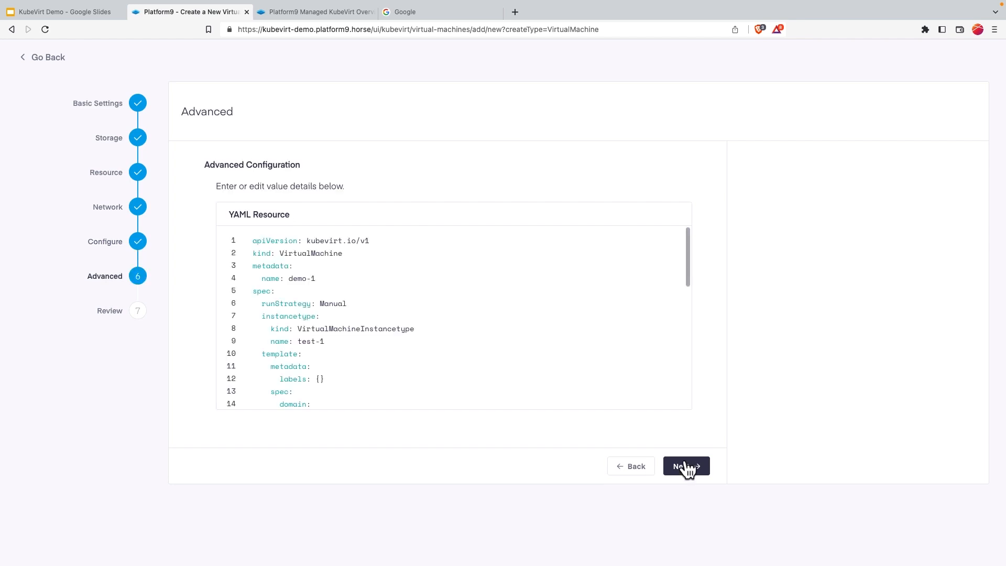
Step: Read through demo-1's generated YAML resource and continue to the final review
{"action": "left_click_drag", "start_coordinate": [688, 271], "coordinate": [690, 410]}
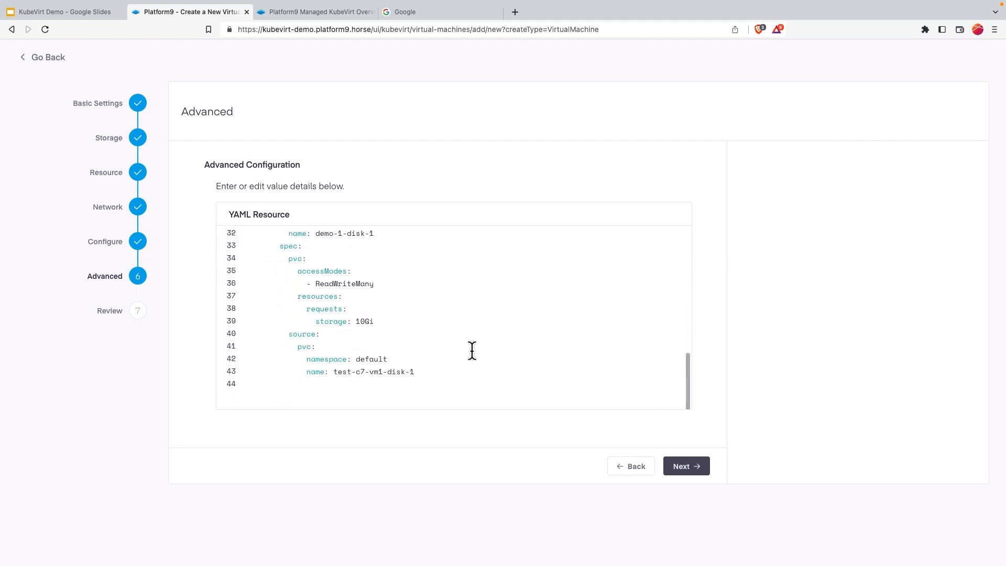
{"action": "scroll", "coordinate": [461, 349], "scroll_direction": "up", "scroll_amount": 1}
{"action": "scroll", "coordinate": [463, 351], "scroll_direction": "up", "scroll_amount": 10}
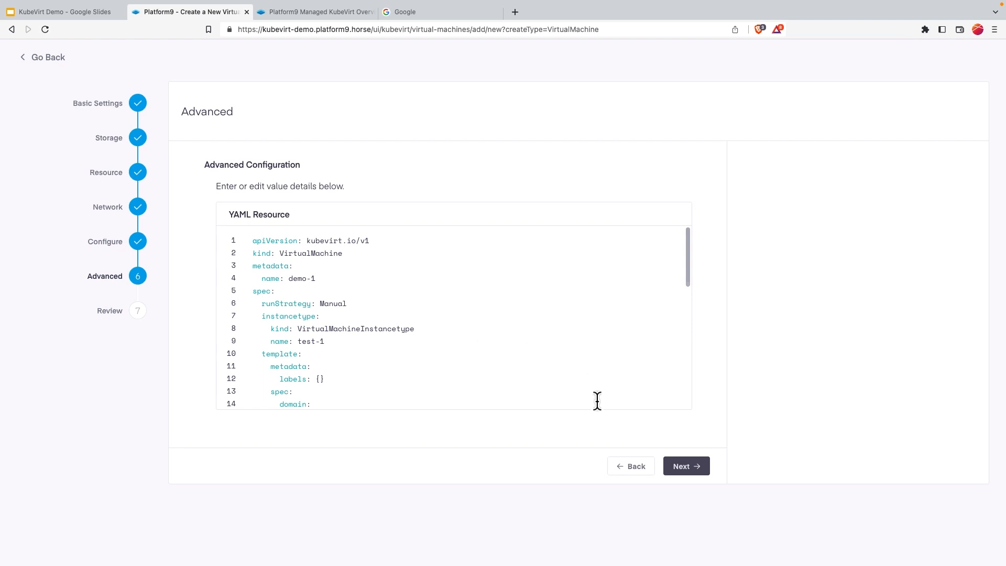
{"action": "left_click", "coordinate": [688, 474]}
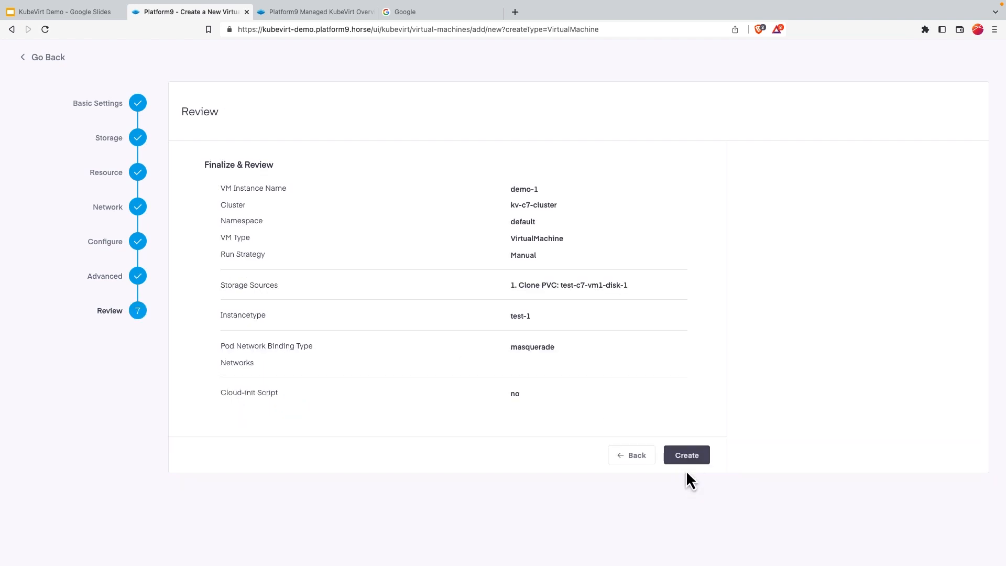
Step: Create the reviewed virtual machine demo-1 and open the details of the virtual machine test-c7-vm1
{"action": "left_click", "coordinate": [689, 461]}
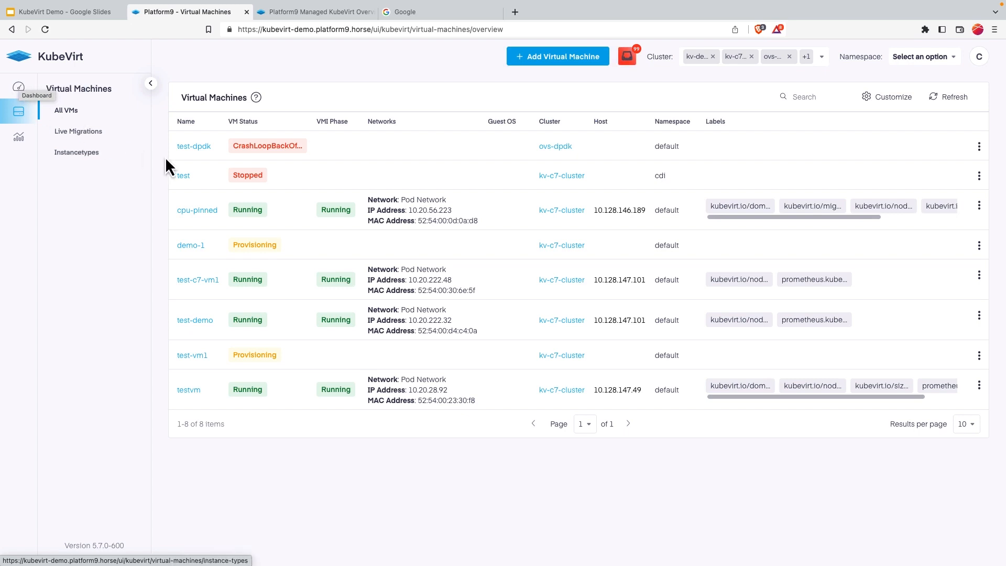
{"action": "left_click", "coordinate": [188, 279]}
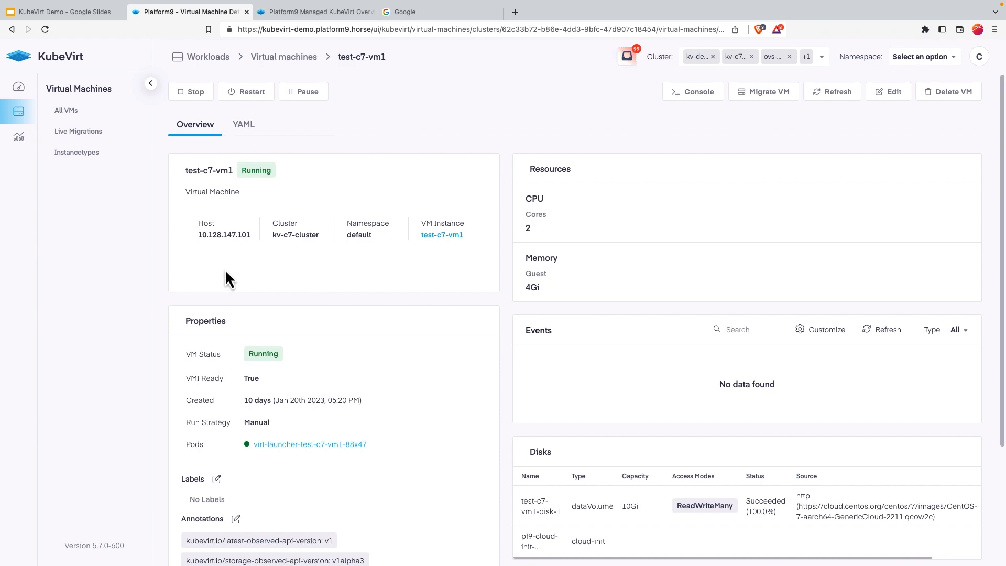
Step: Switch to the Platform9 documentation site, return to its home page and open the Managed KubeVirt documentation from there
{"action": "left_click", "coordinate": [319, 15]}
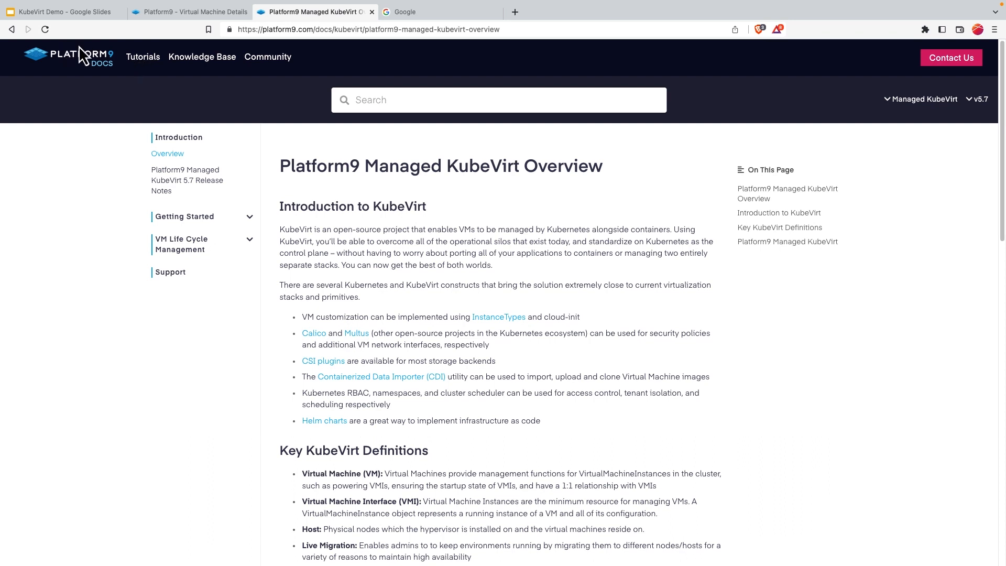
{"action": "left_click", "coordinate": [12, 29]}
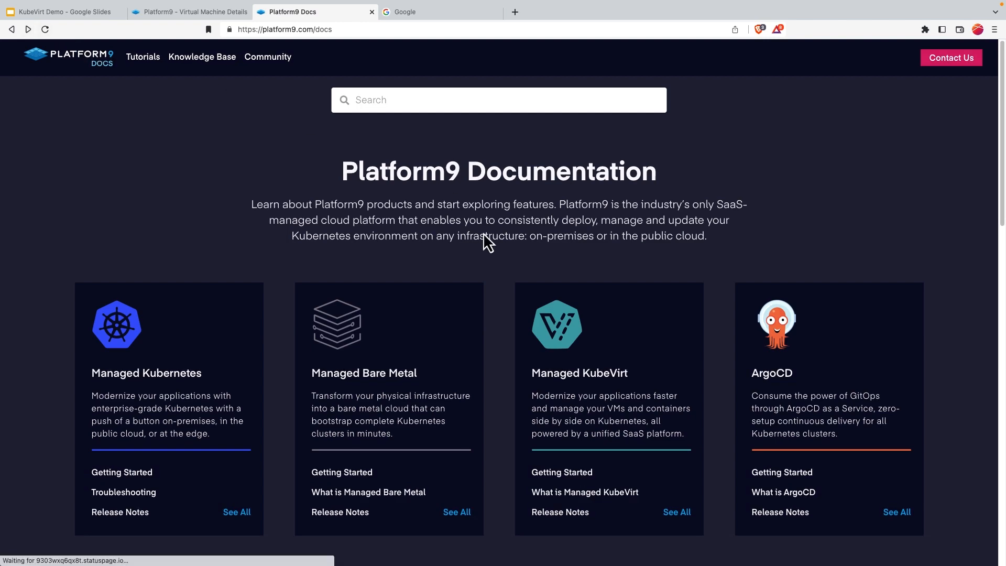
{"action": "left_click", "coordinate": [557, 347]}
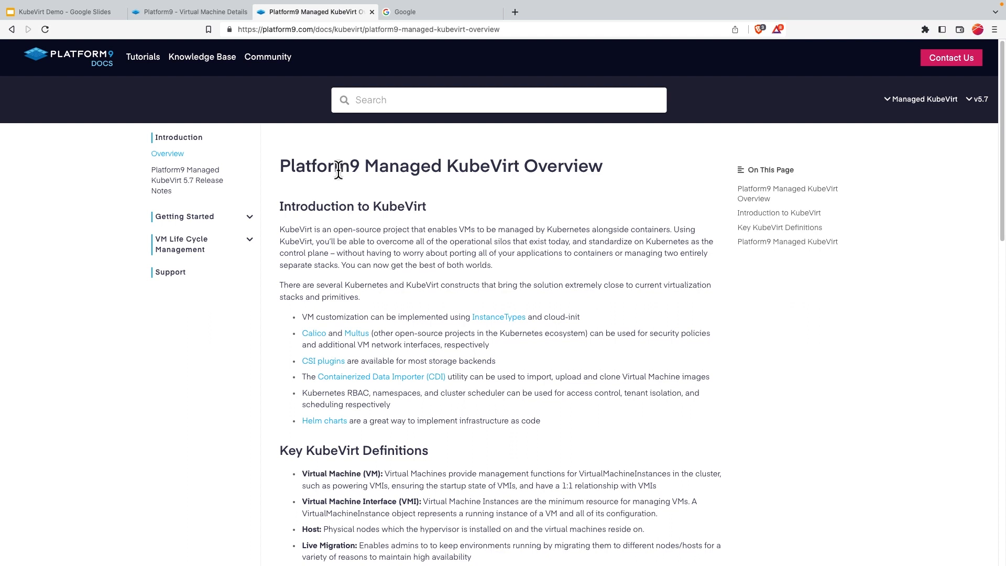
Step: Expand the Getting Started and VM Life Cycle Management topics and open the Platform9 Managed KubeVirt 5.7 Release Notes
{"action": "left_click", "coordinate": [251, 219]}
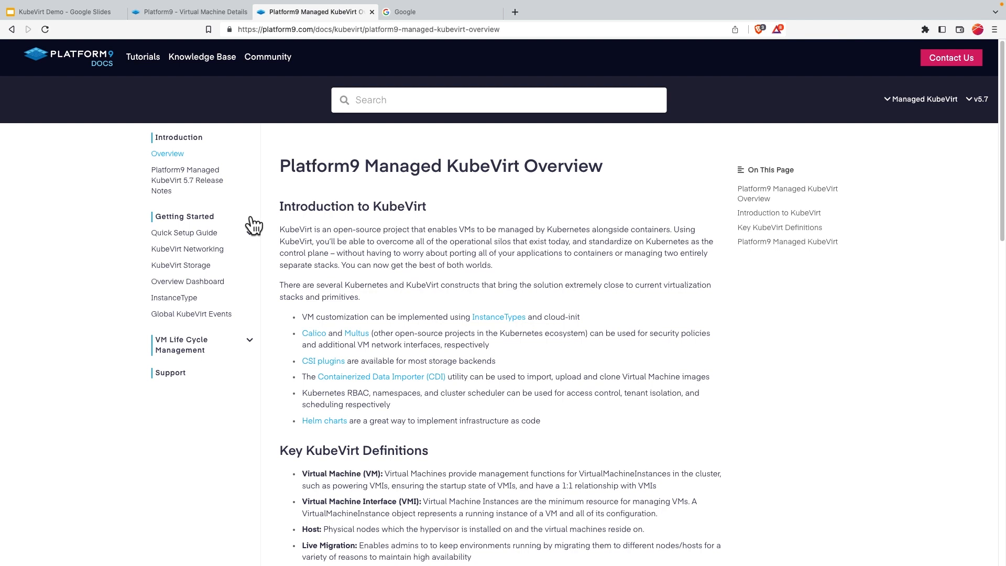
{"action": "left_click", "coordinate": [248, 341]}
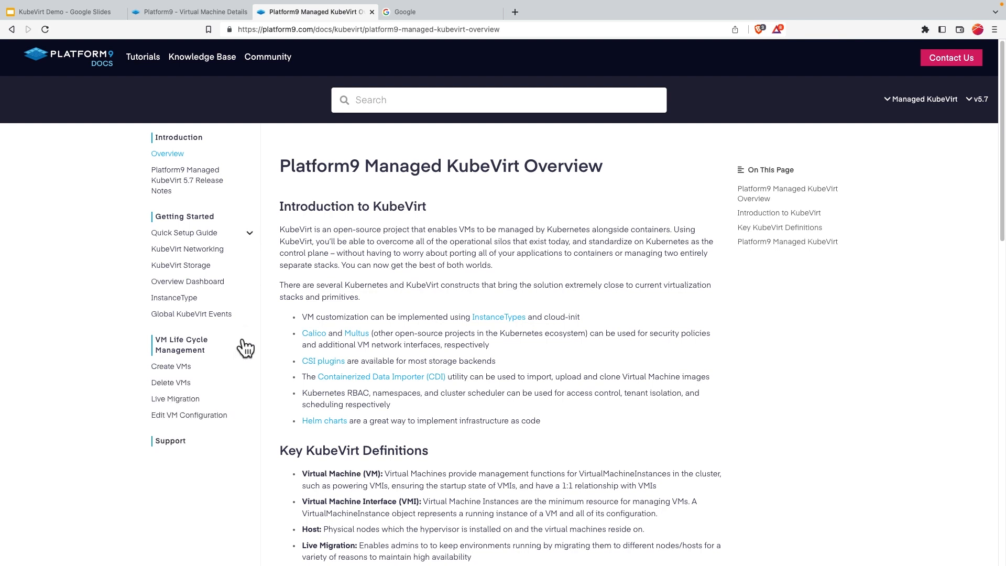
{"action": "left_click", "coordinate": [210, 186]}
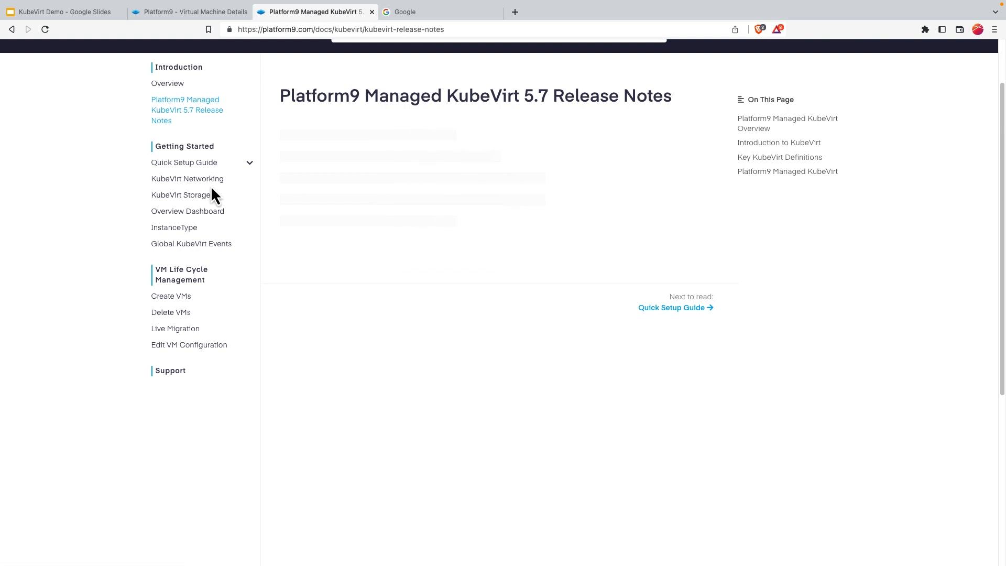